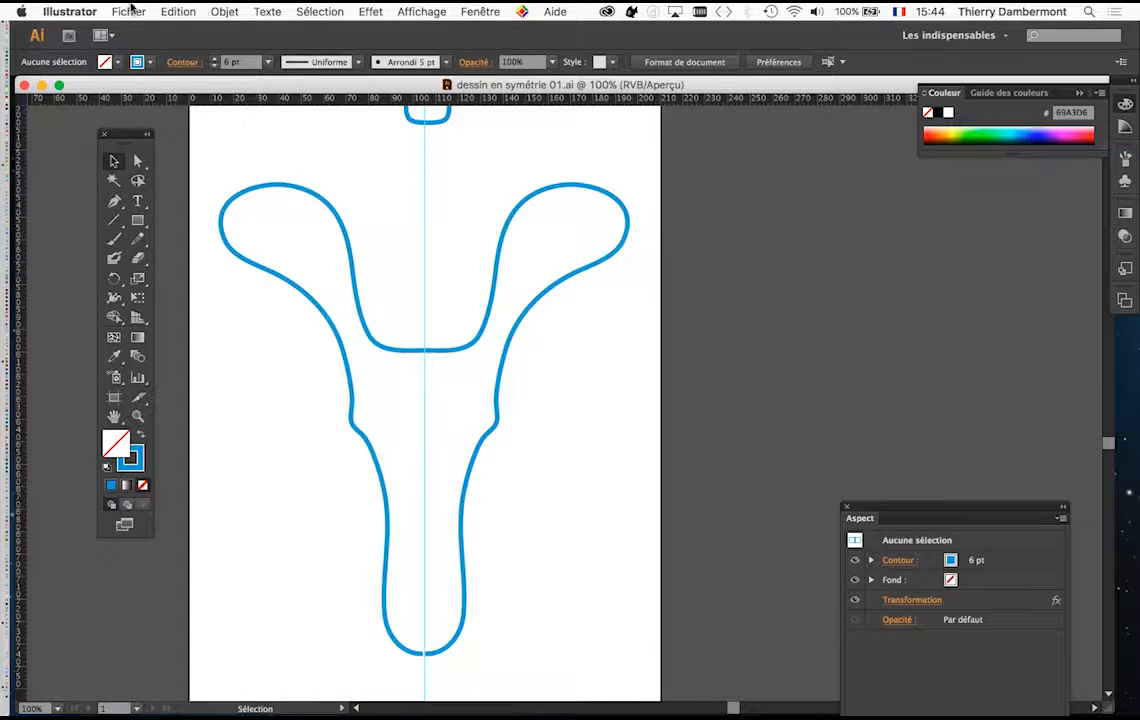
Save a copy of the document as "dessin en symétrie 02.ai" in the same folder, keeping Illustrator CS6 as the version
click(125, 11)
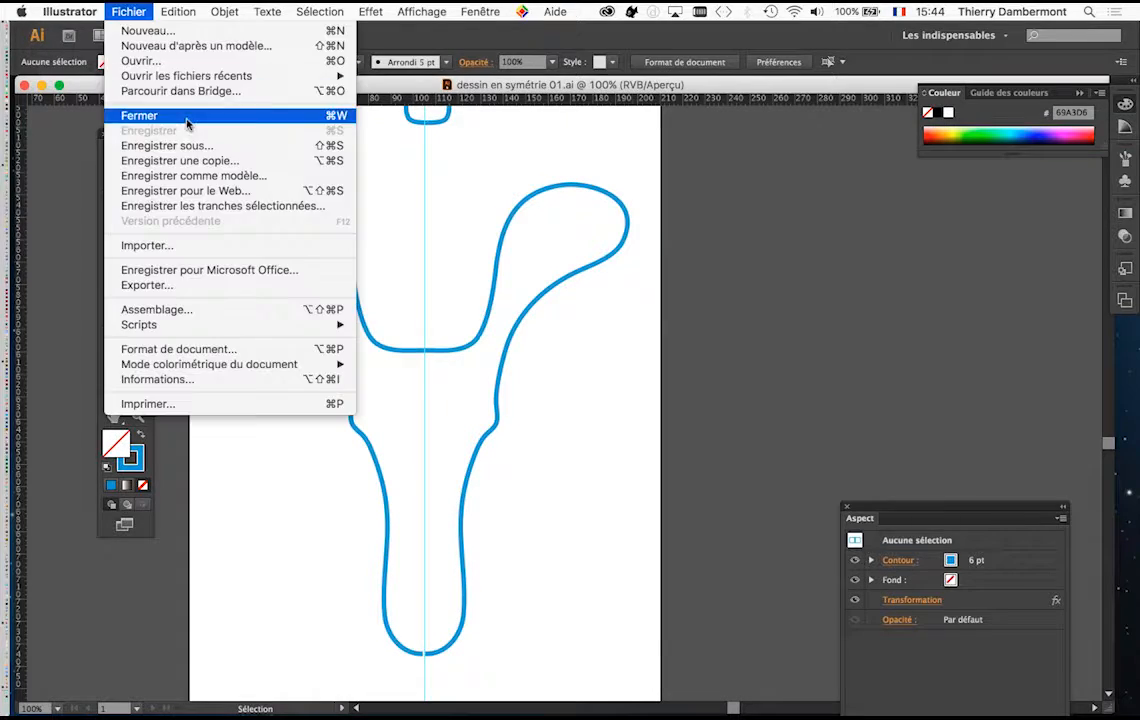
click(180, 145)
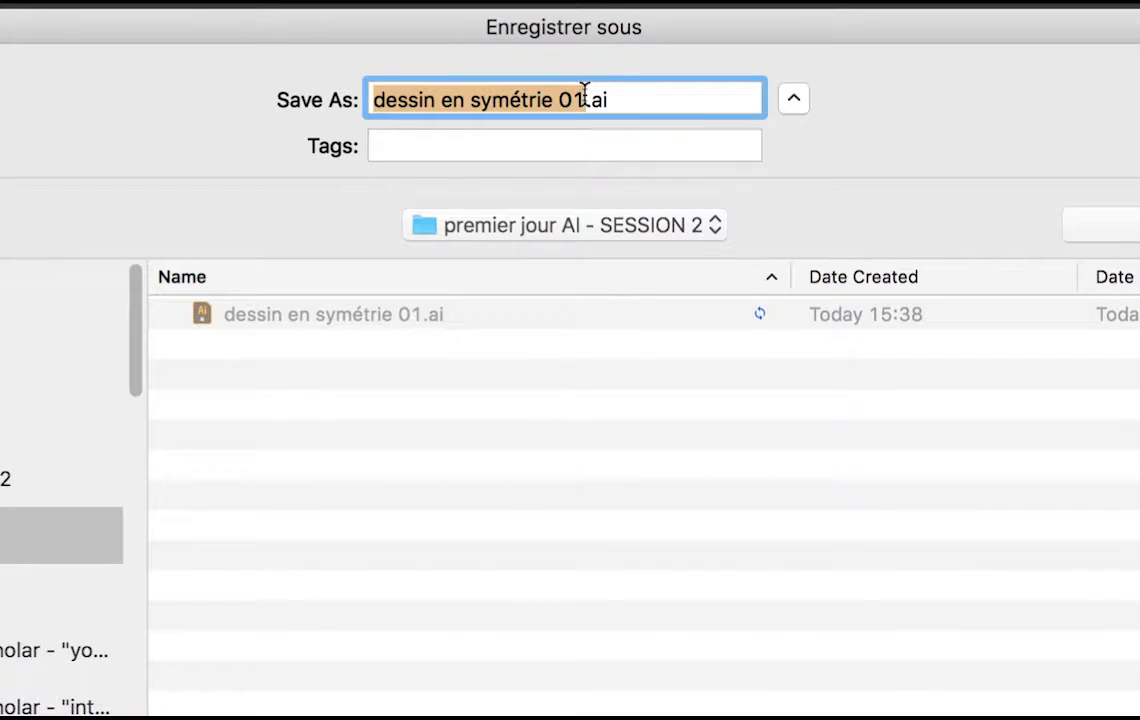
click(585, 97)
key(BackSpace)
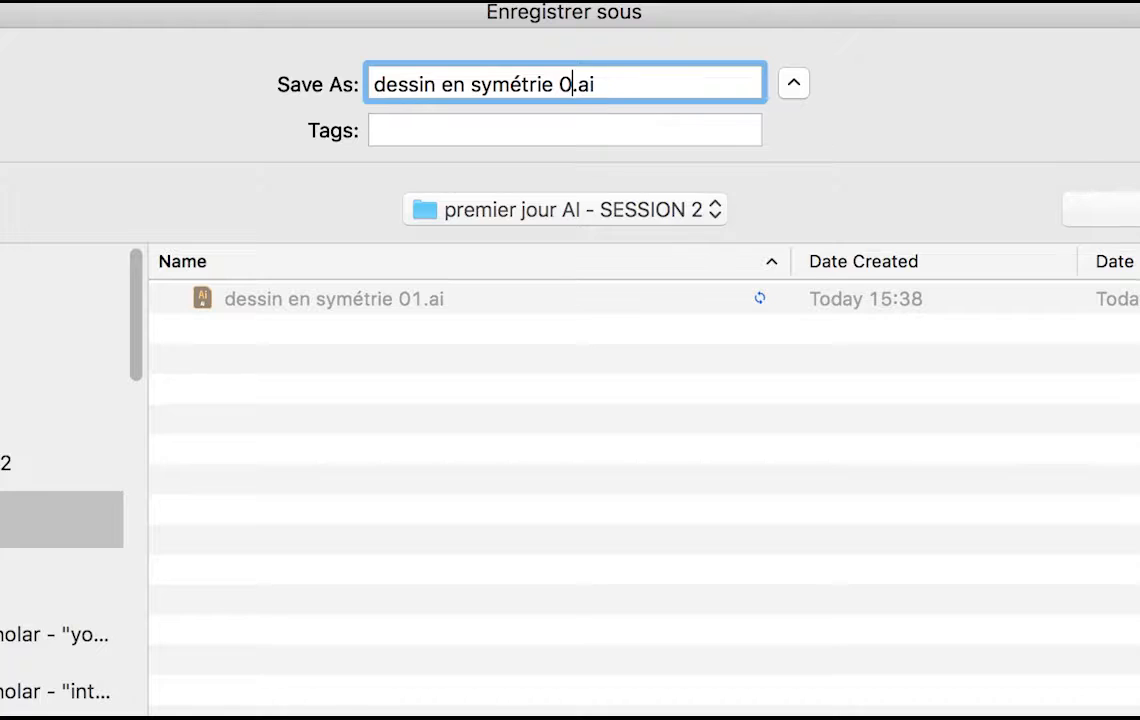
text(2)
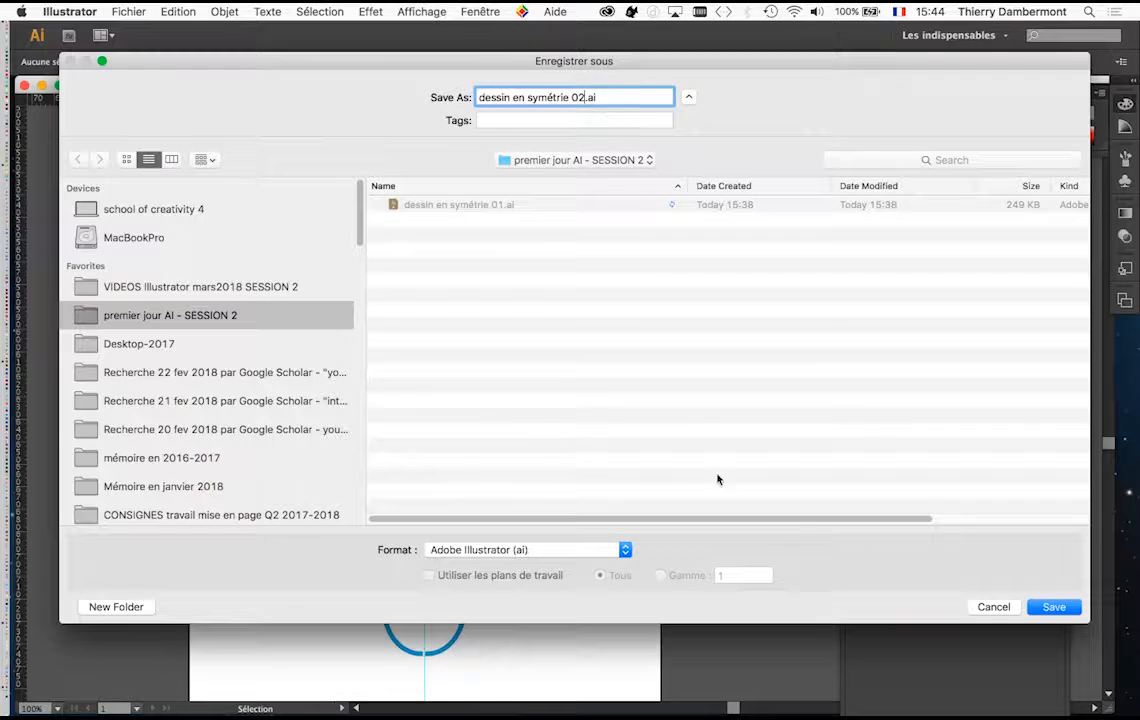
click(1052, 607)
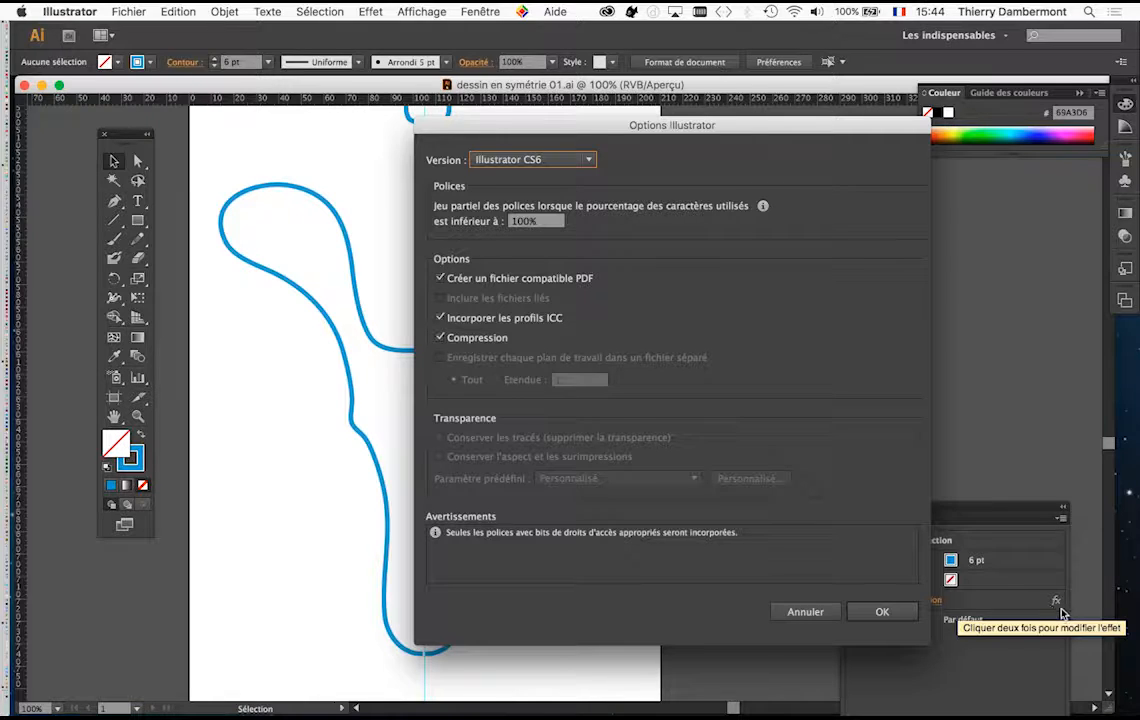
click(893, 613)
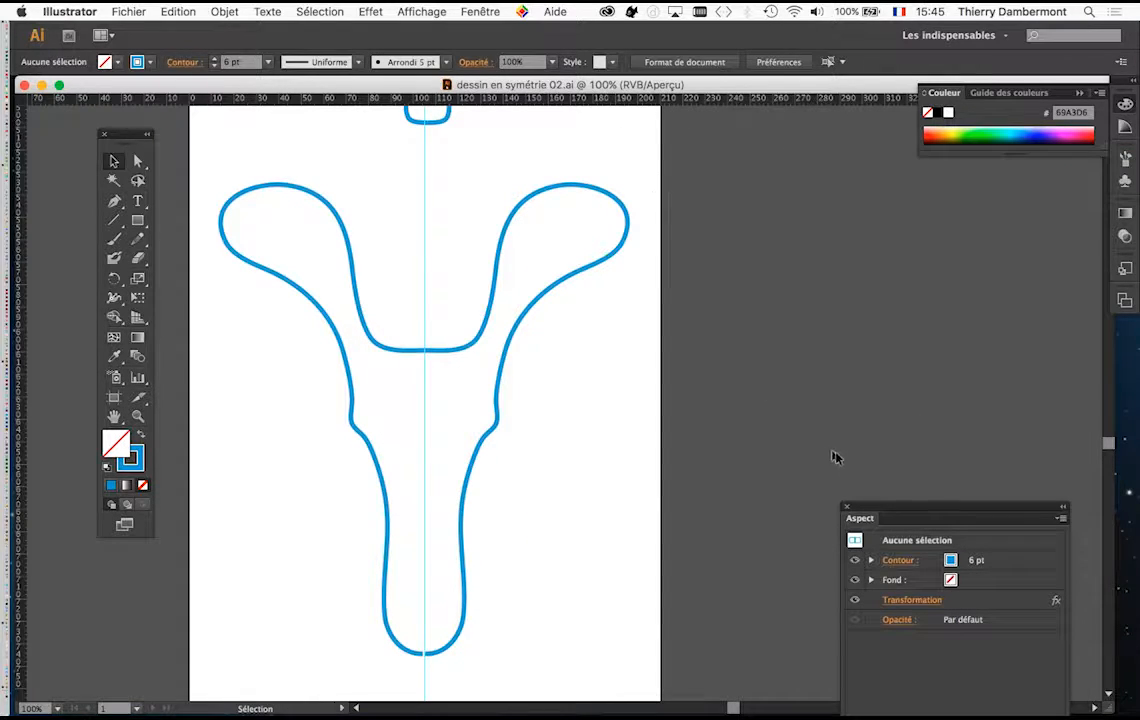
Show the Nuancier swatches, place them beside the upper part of the drawing and enlarge them so all swatches fit
click(478, 11)
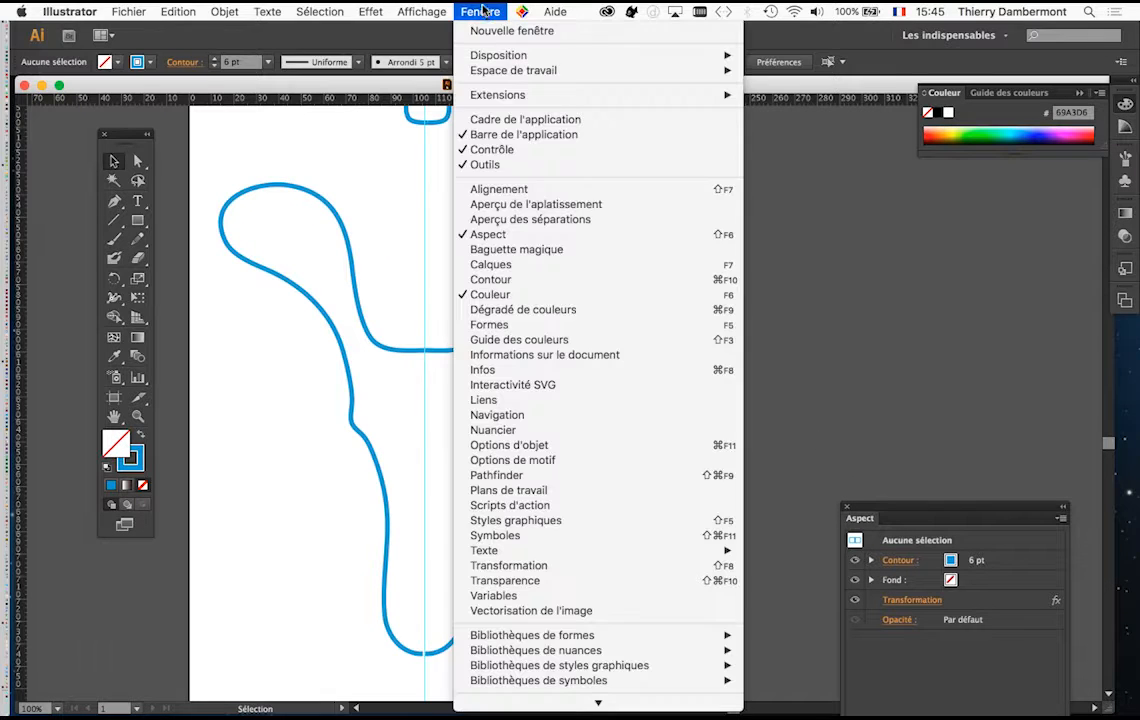
click(524, 430)
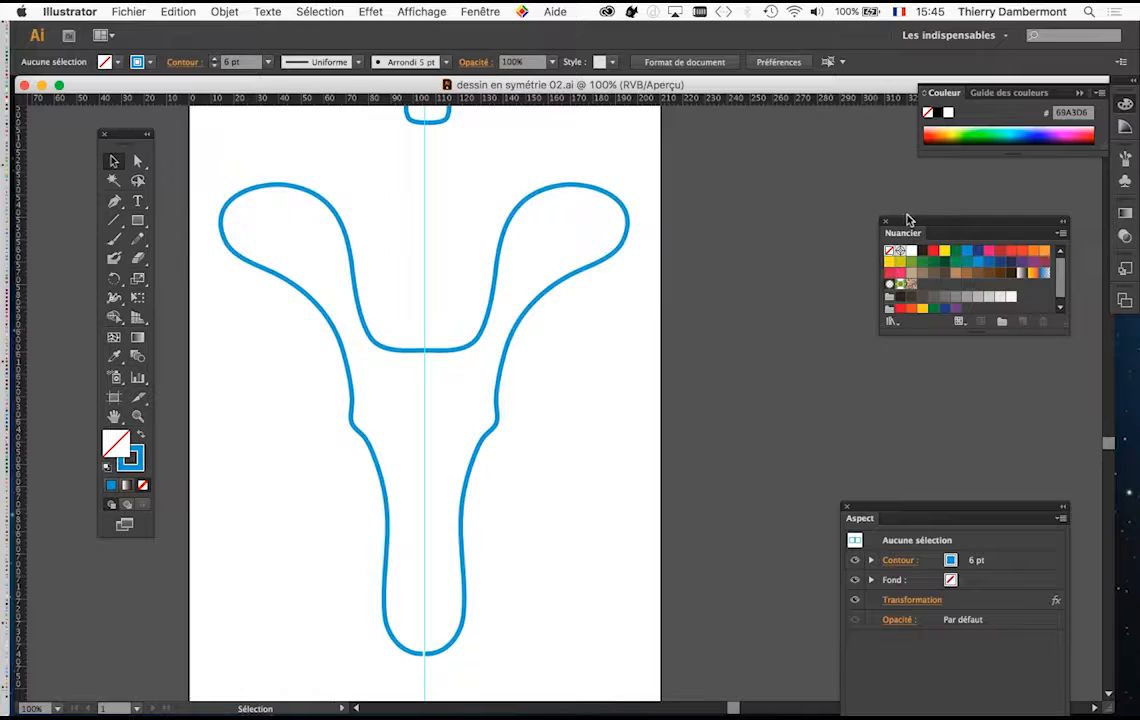
drag(870, 234, 673, 152)
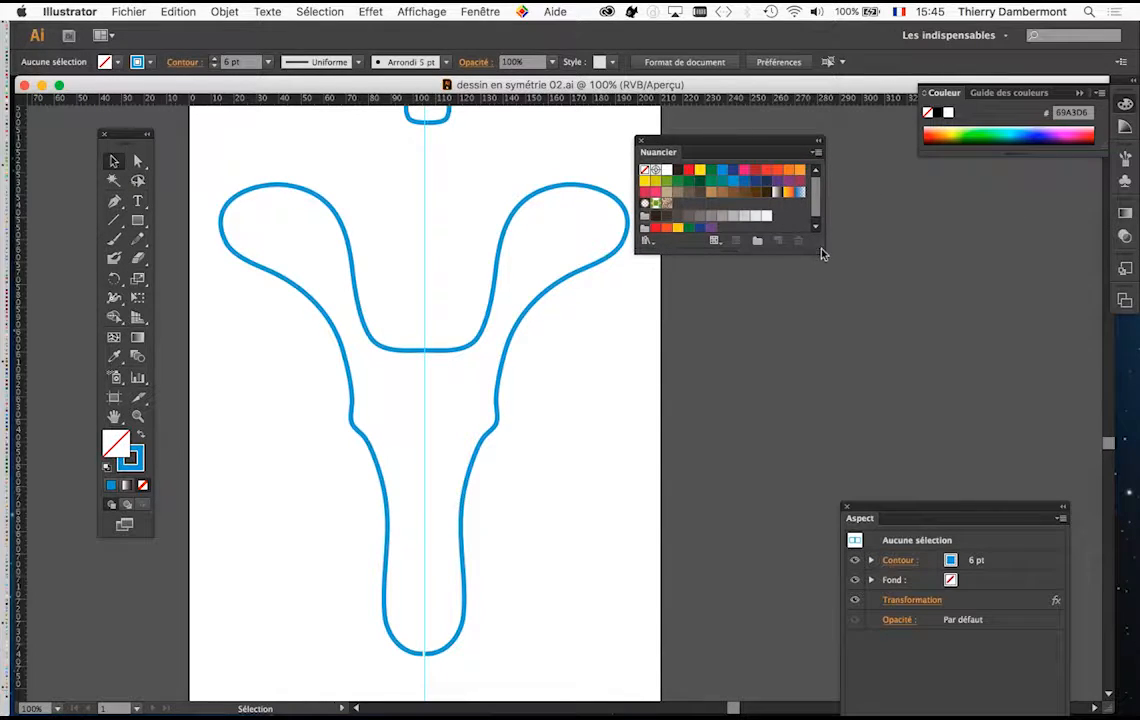
drag(818, 245, 848, 331)
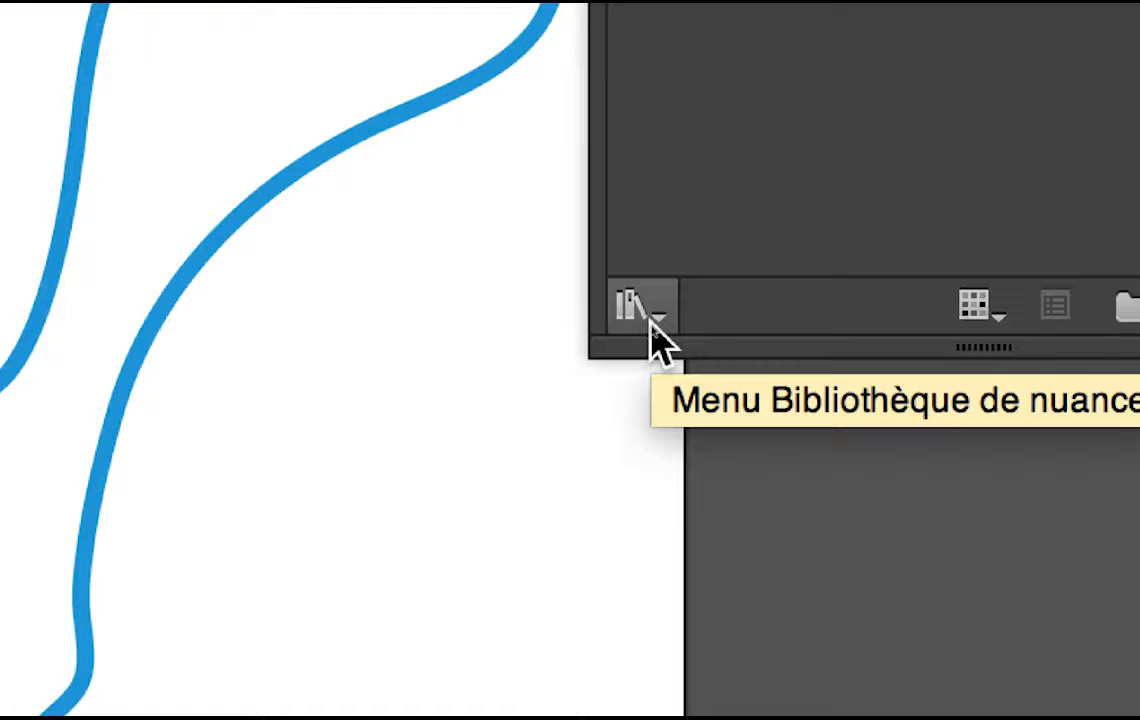
click(652, 320)
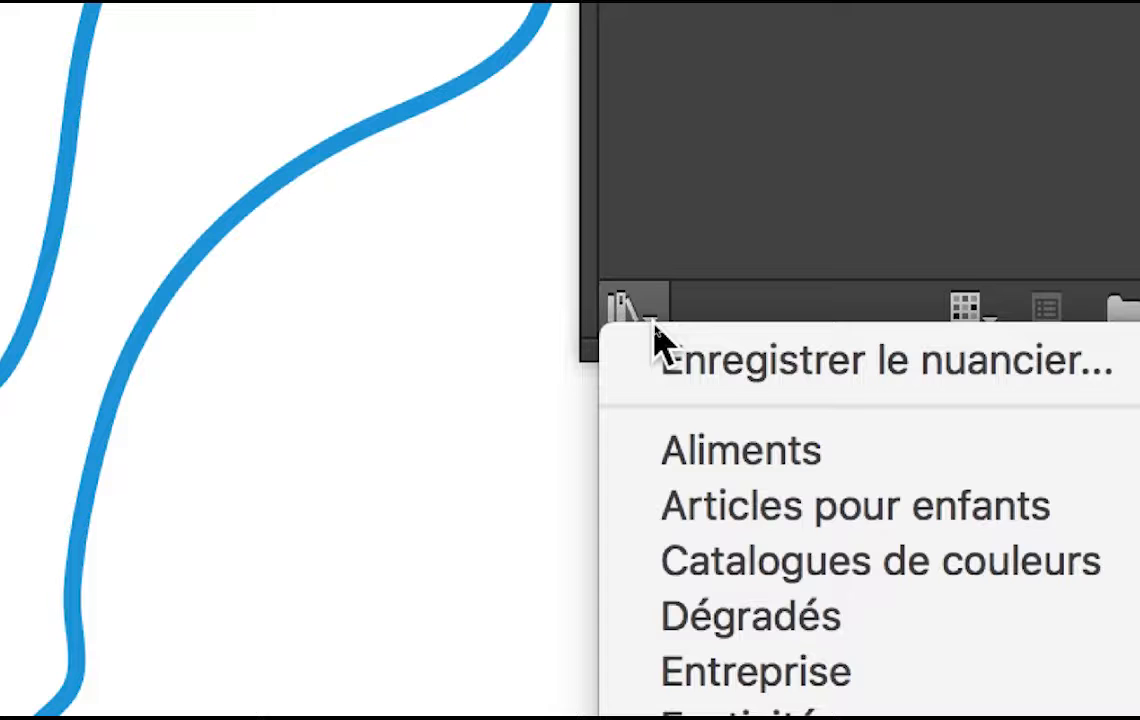
click(690, 118)
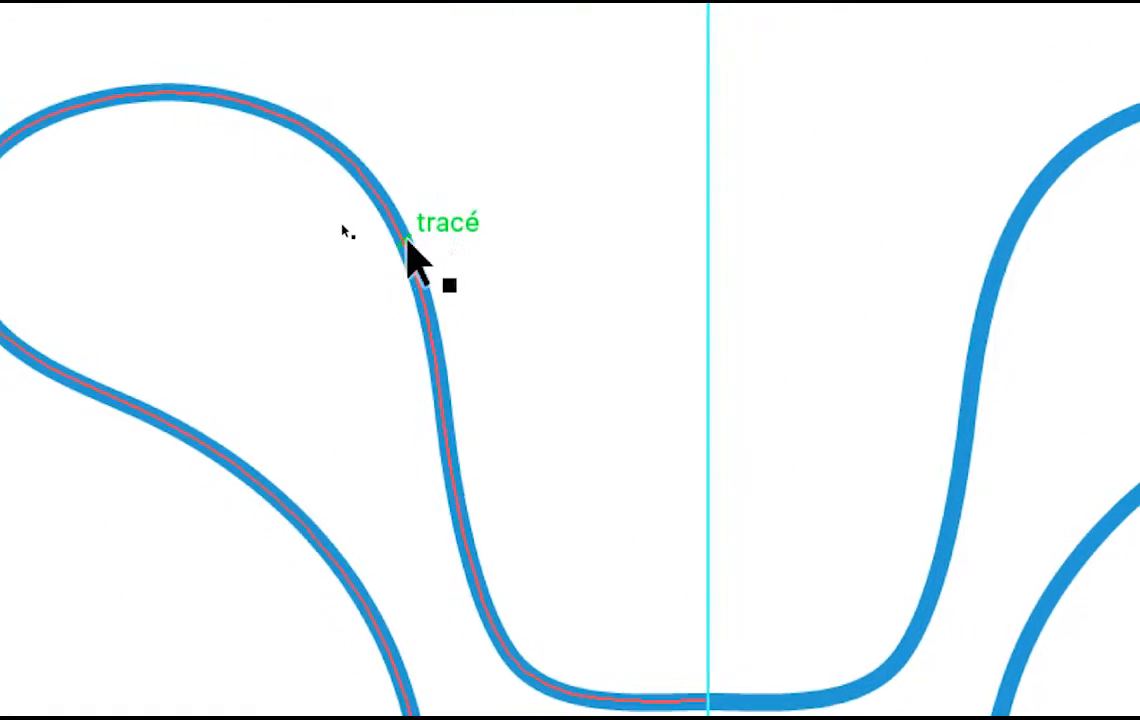
Select the left half of the Y-shaped outline and compare the green foliage and Pompadour pattern fills, ending on the foliage
click(410, 250)
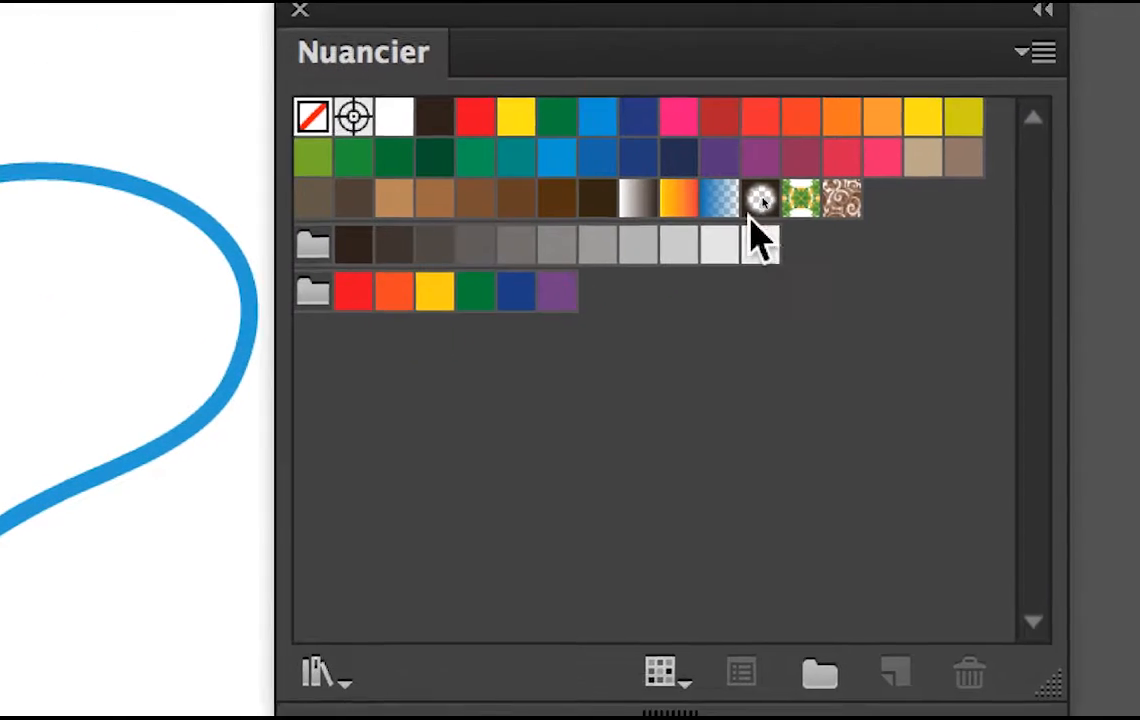
click(781, 195)
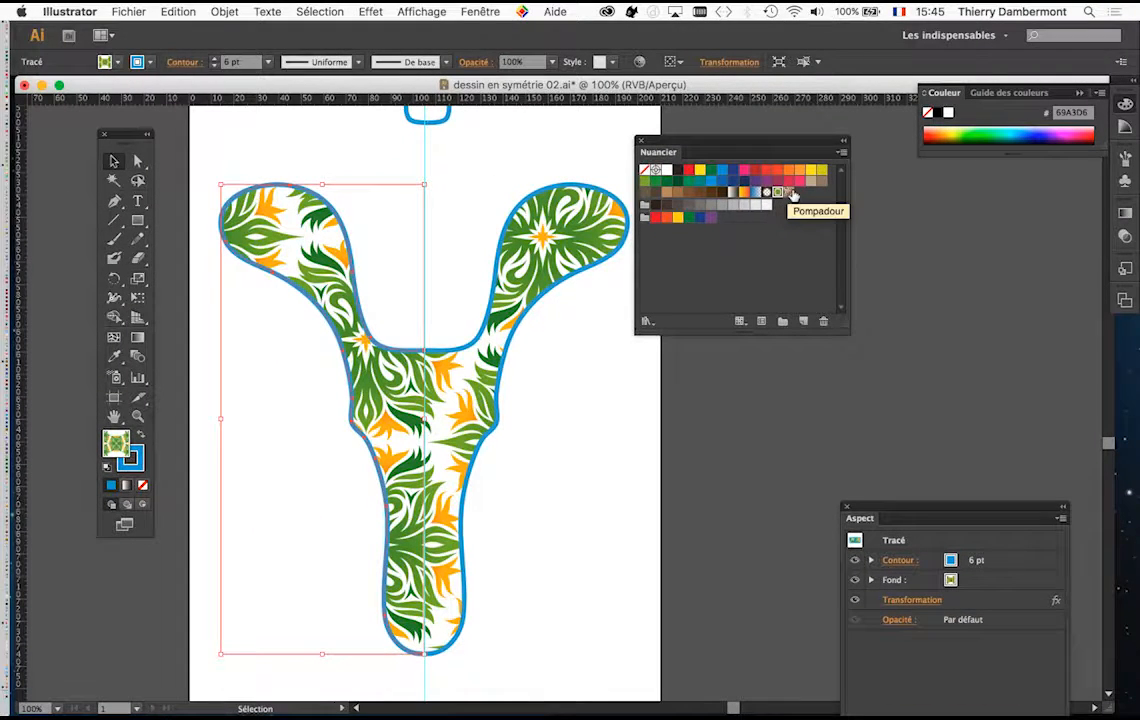
click(796, 199)
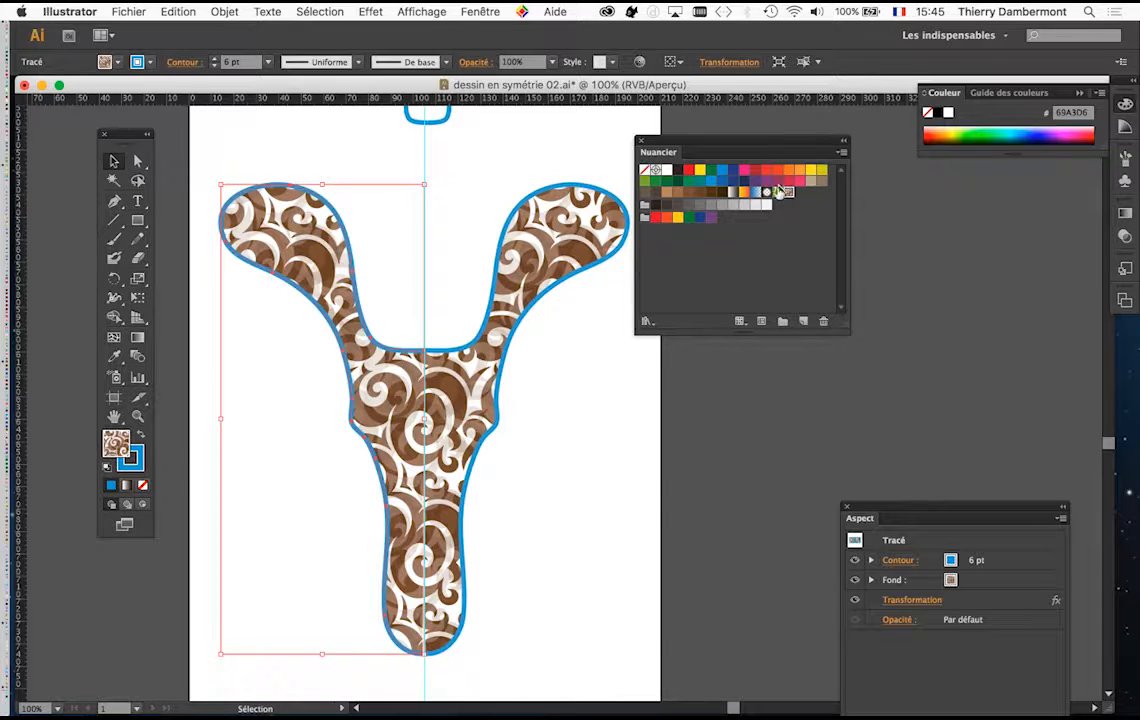
click(779, 192)
click(789, 192)
click(778, 193)
click(788, 193)
click(778, 193)
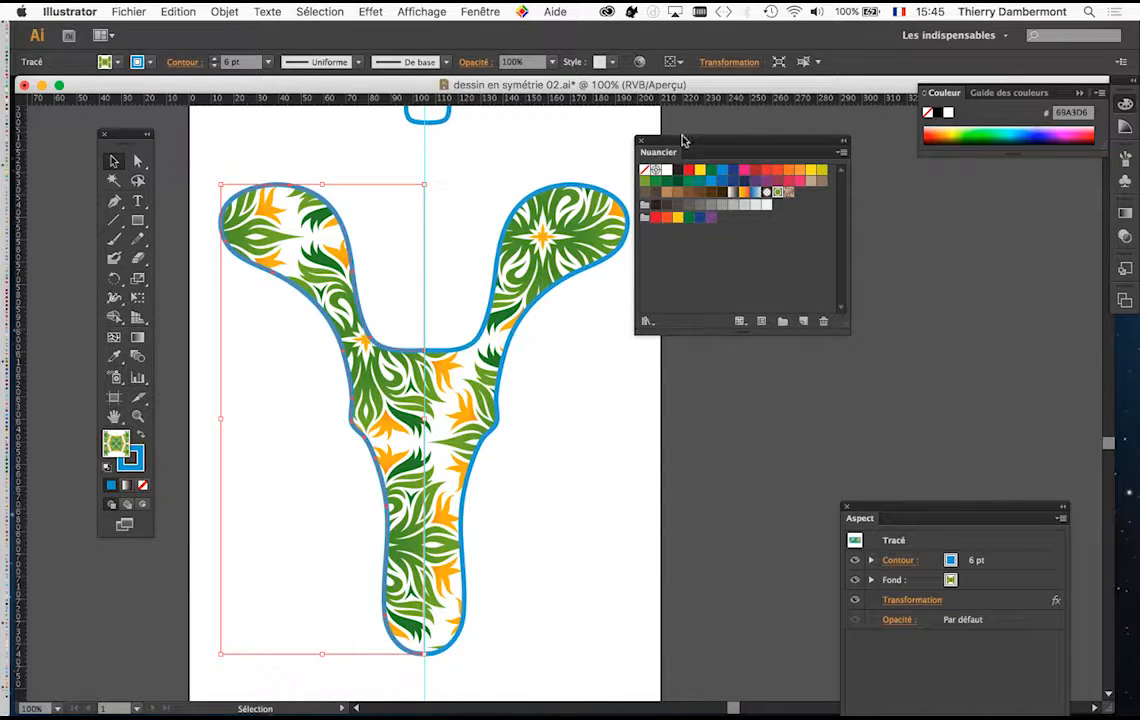
Move the Nuancier off the artboard and open the Héritage décoratif library from the decorative pattern swatches
drag(683, 139, 747, 121)
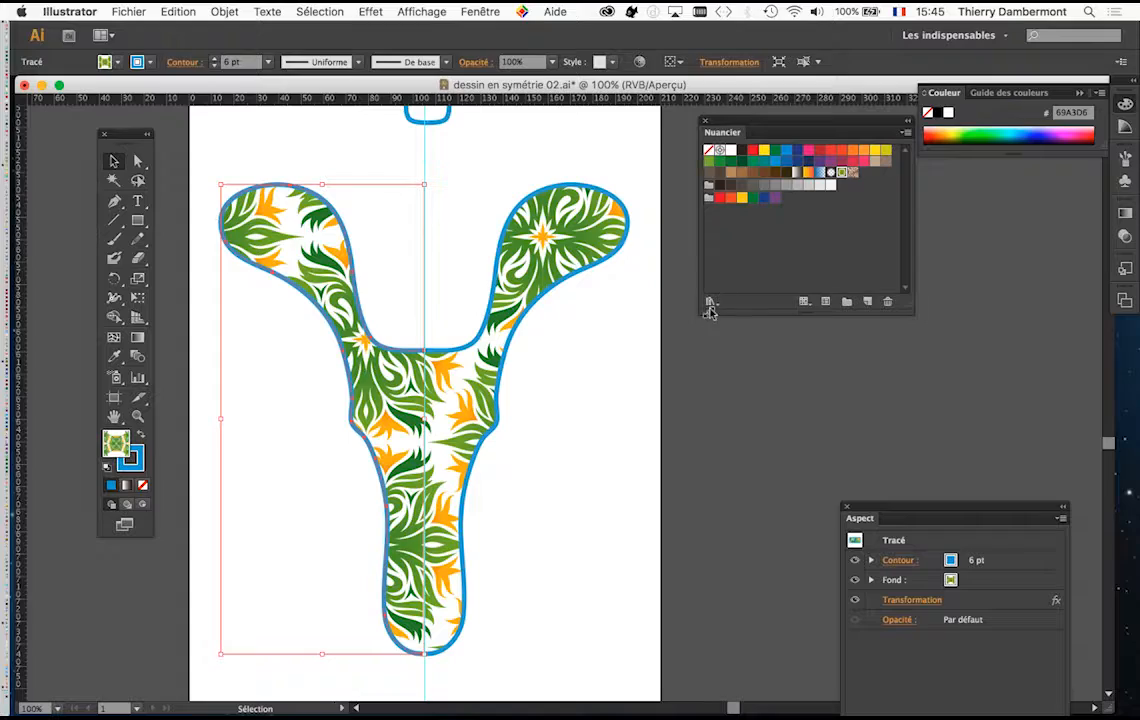
key(super)
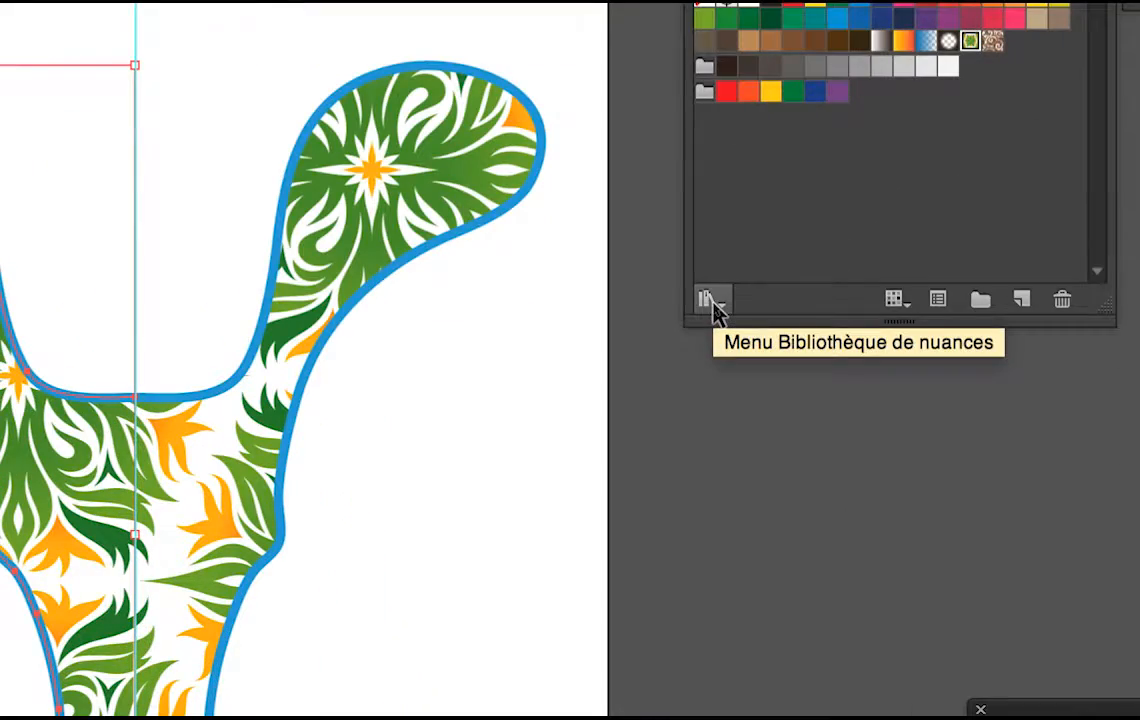
click(710, 302)
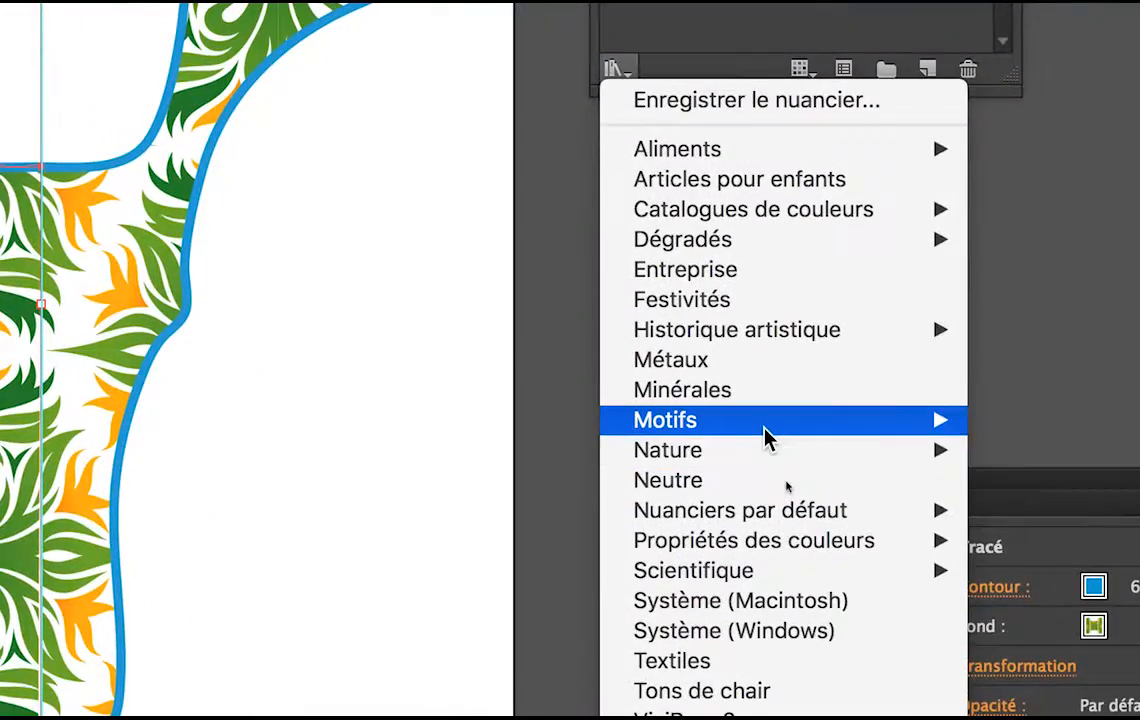
mouse_move(825, 482)
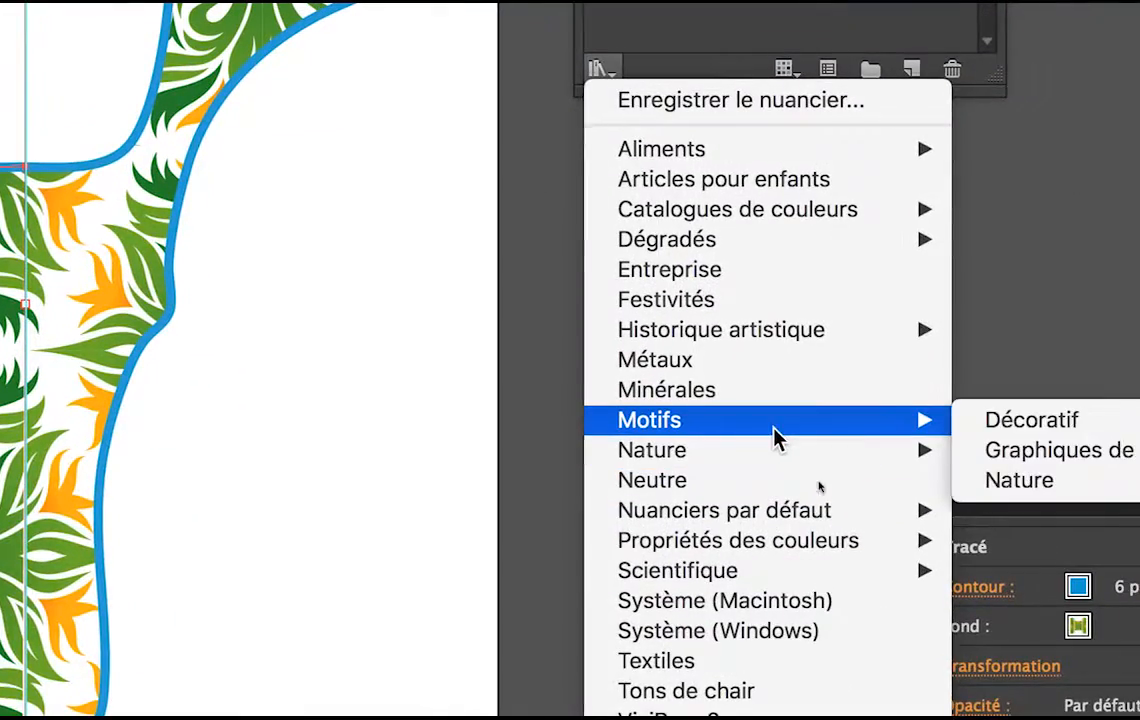
mouse_move(1100, 421)
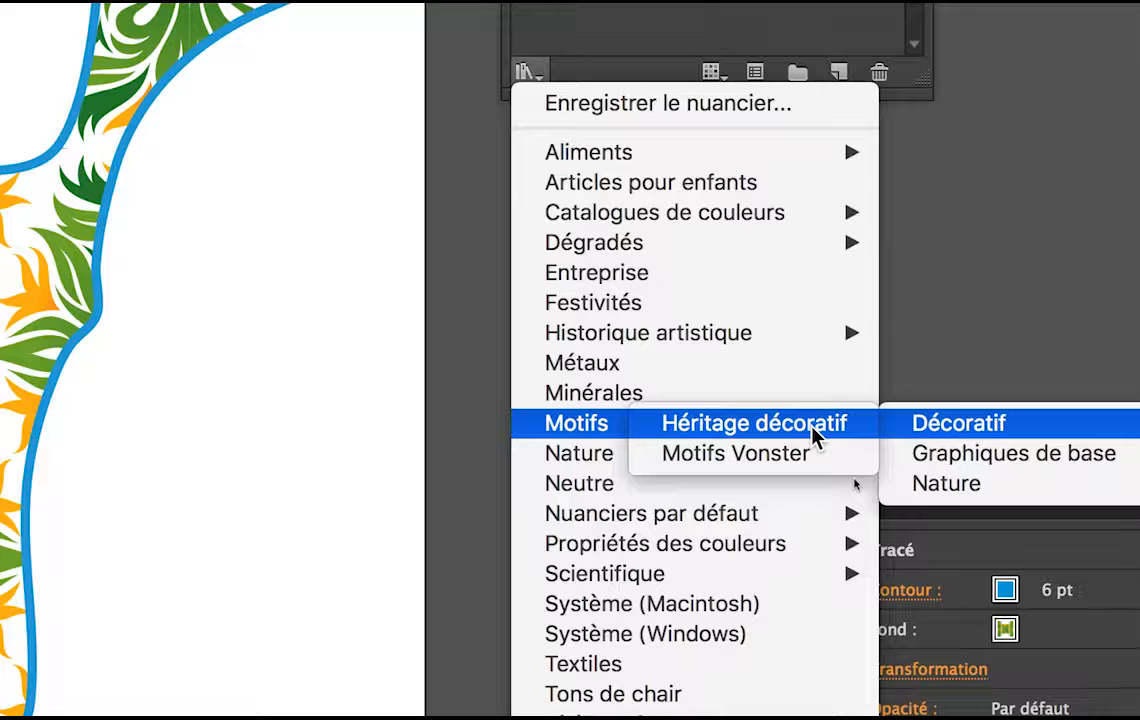
click(815, 430)
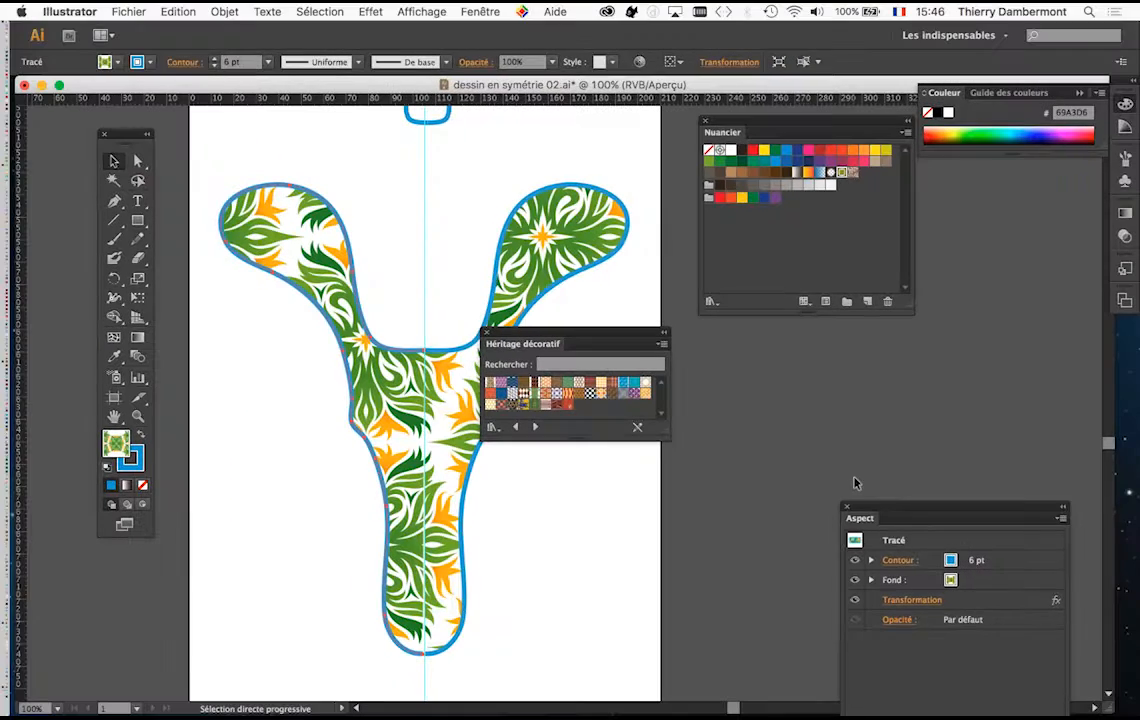
Arrange Héritage décoratif above the Nuancier beside the drawing, enlarge it and display its patterns as large thumbnails
key(v)
drag(753, 122, 675, 568)
drag(560, 342, 734, 177)
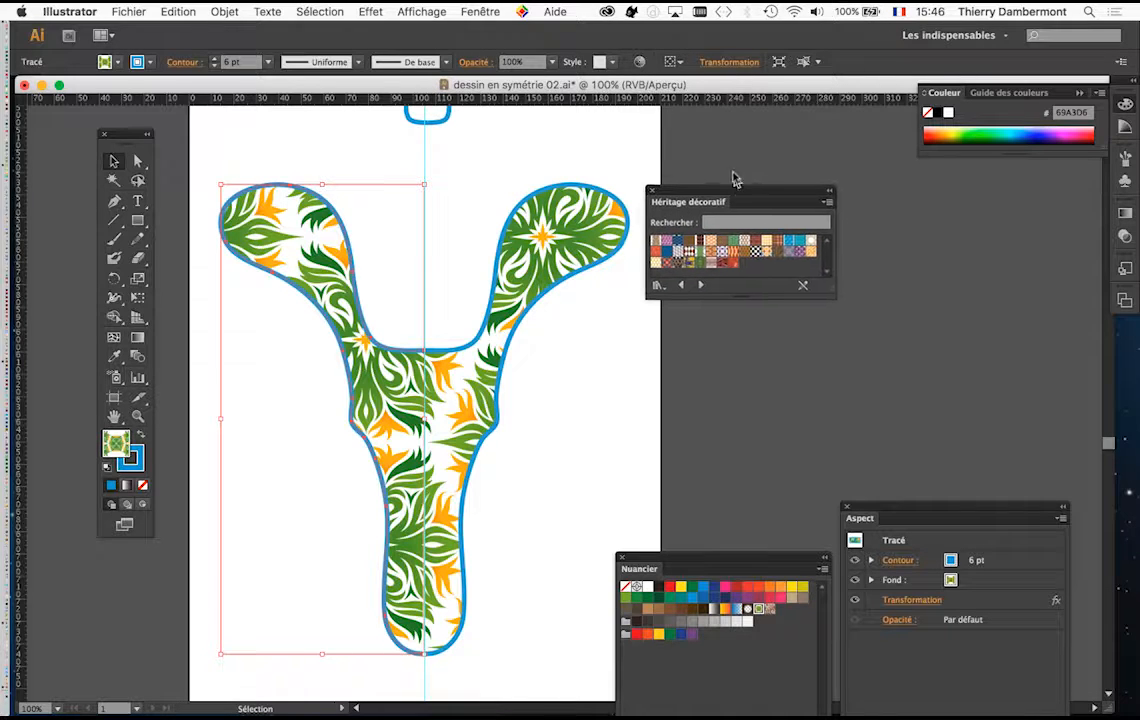
drag(822, 273, 875, 405)
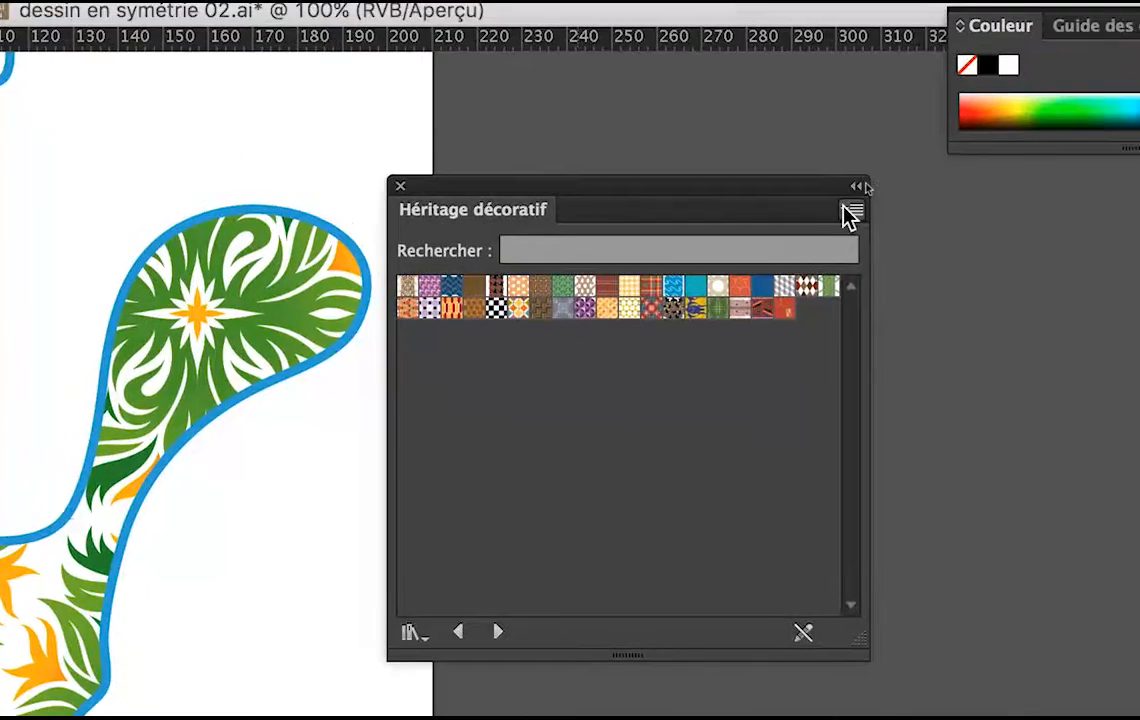
click(851, 215)
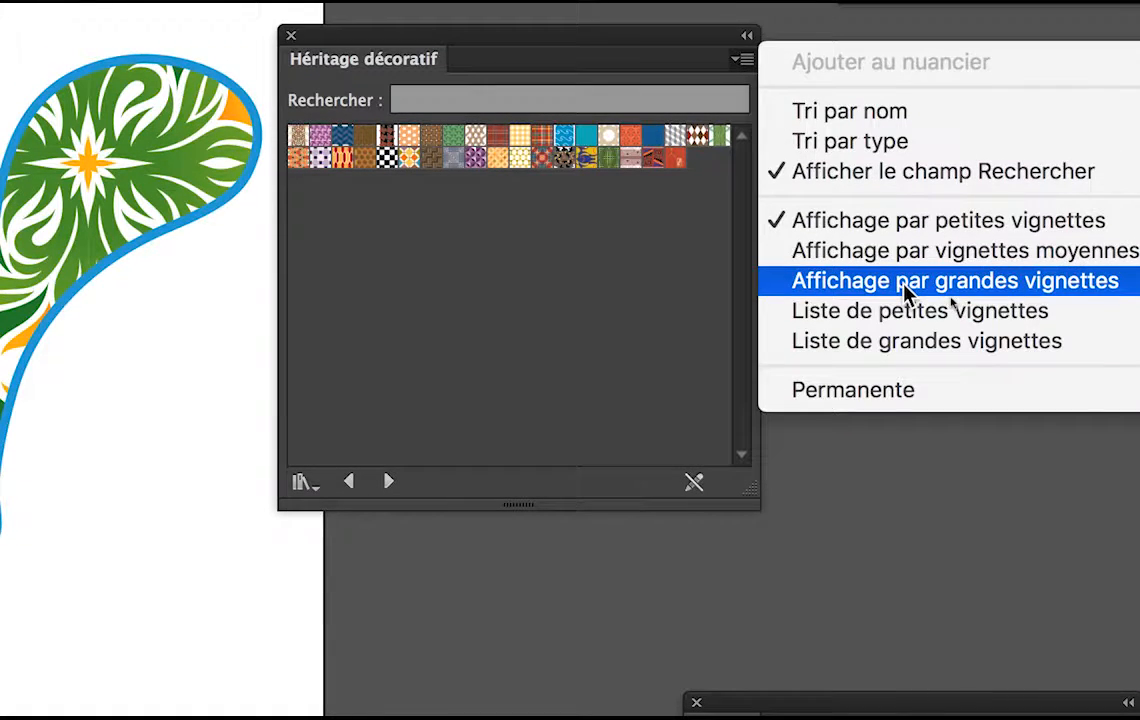
click(905, 293)
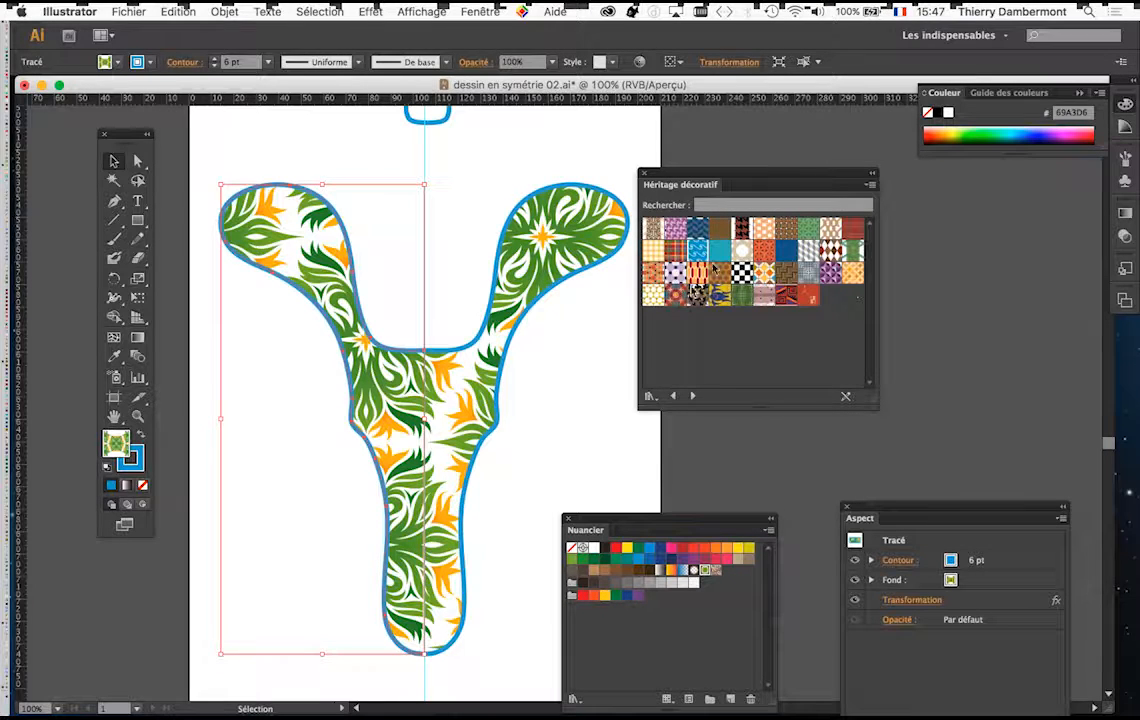
Try various Héritage décoratif patterns as the outline's fill, such as blue herringbone and brown basketweave, ending on the multicoloured diamond pattern
click(676, 231)
click(697, 229)
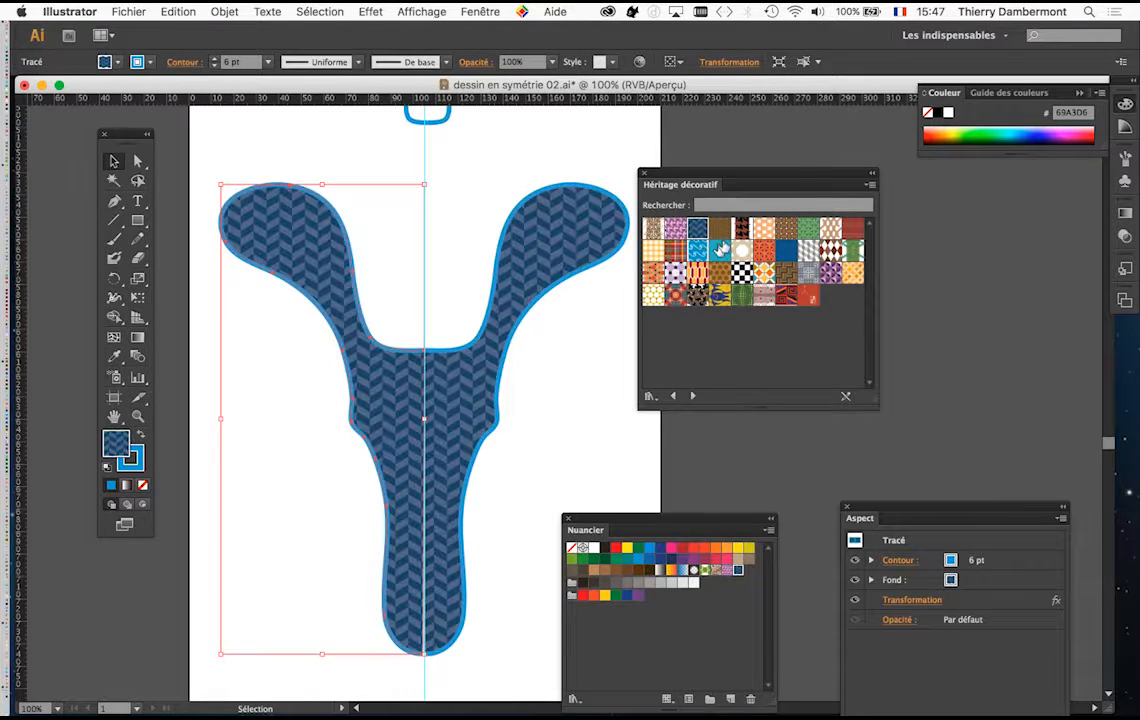
click(724, 230)
click(741, 230)
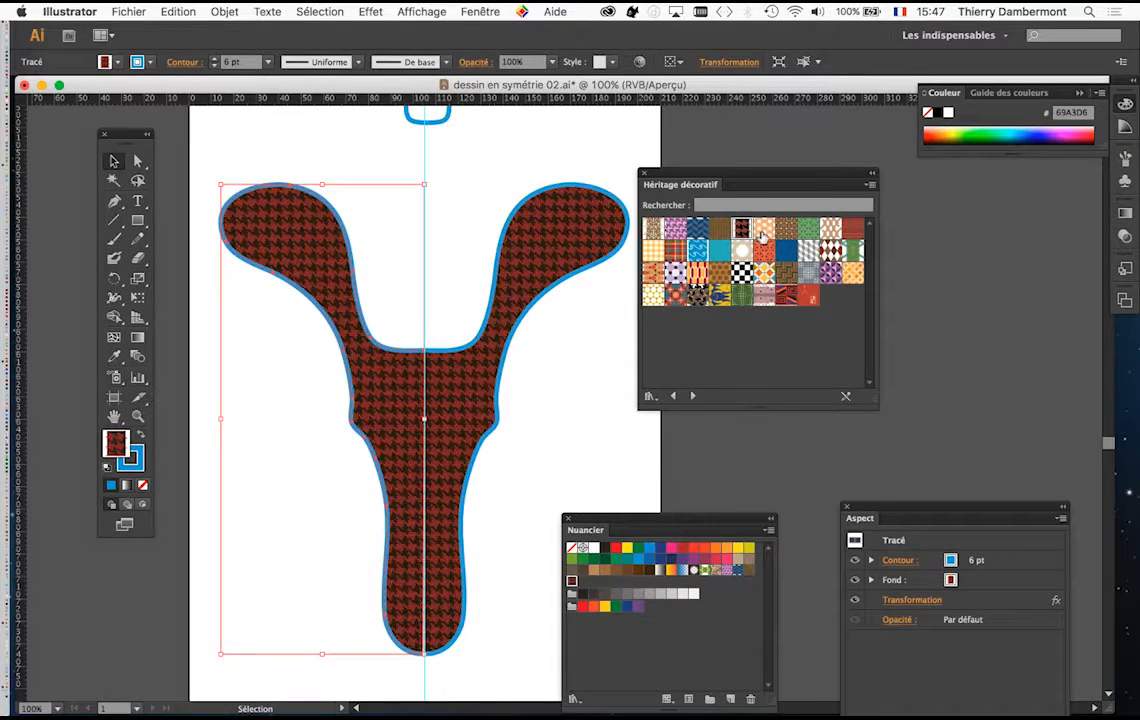
click(763, 229)
click(786, 230)
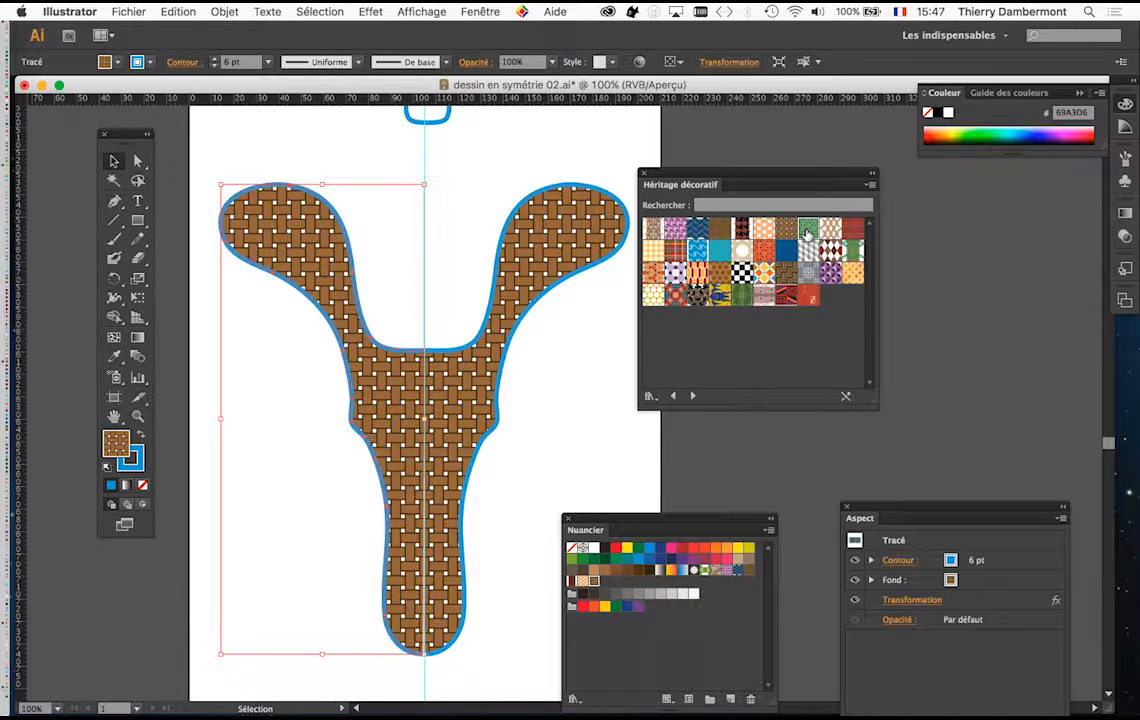
click(808, 229)
click(765, 252)
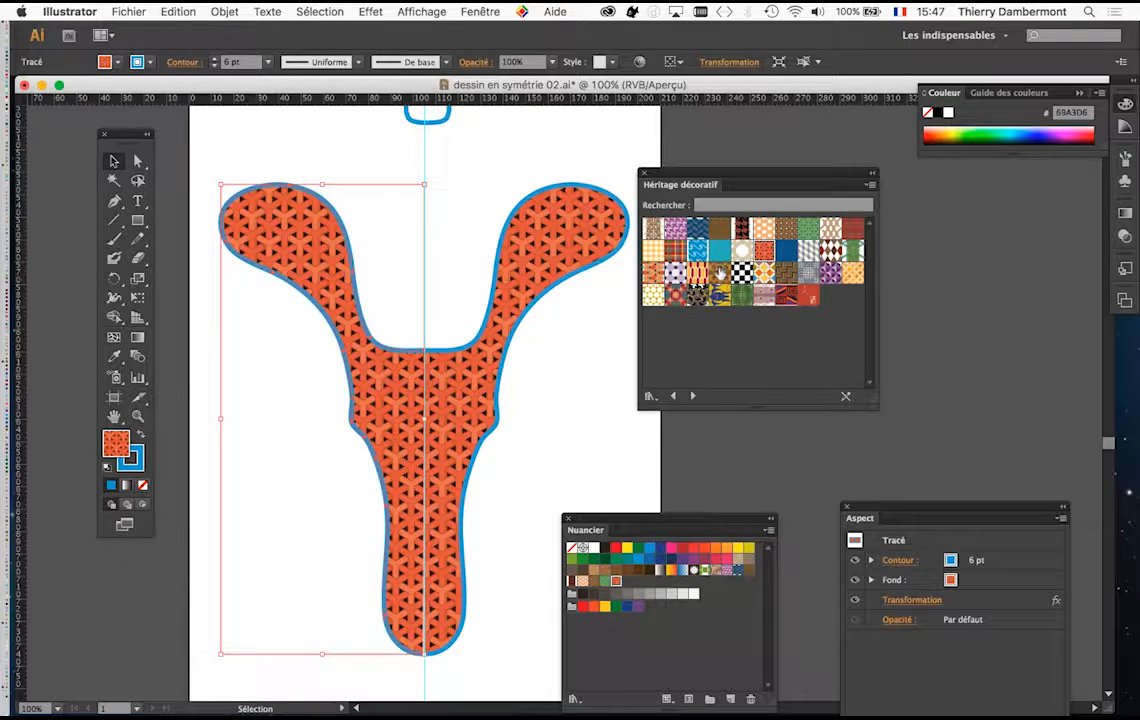
click(720, 273)
click(697, 272)
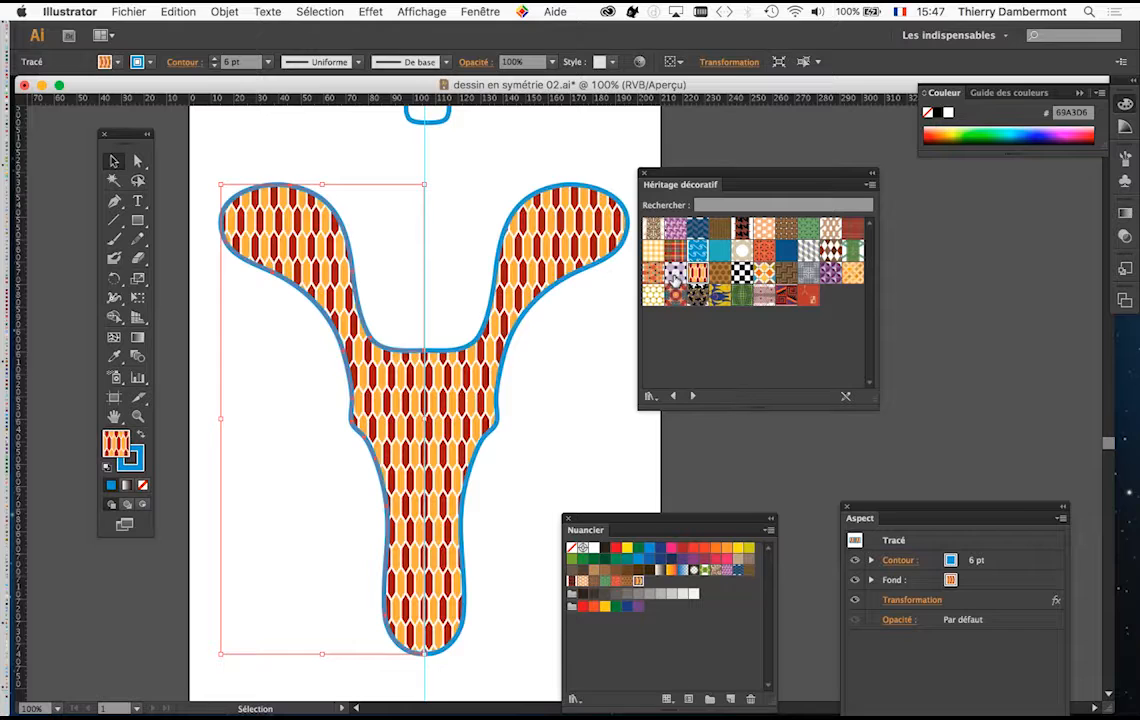
click(675, 272)
click(653, 272)
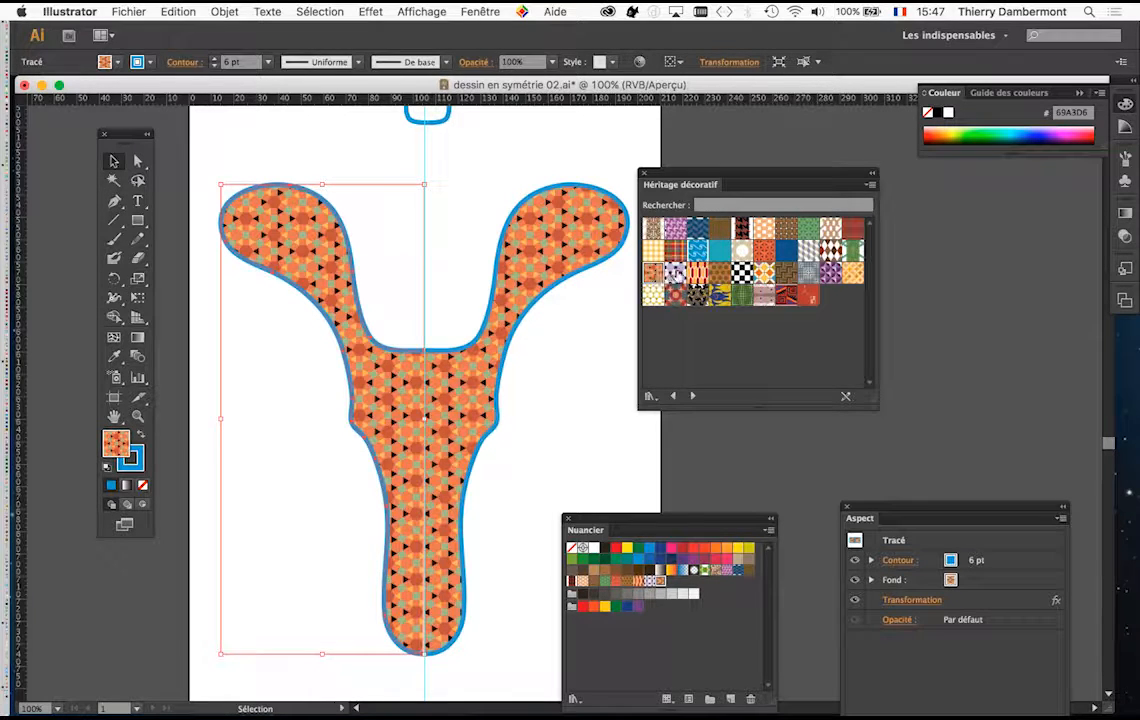
click(675, 272)
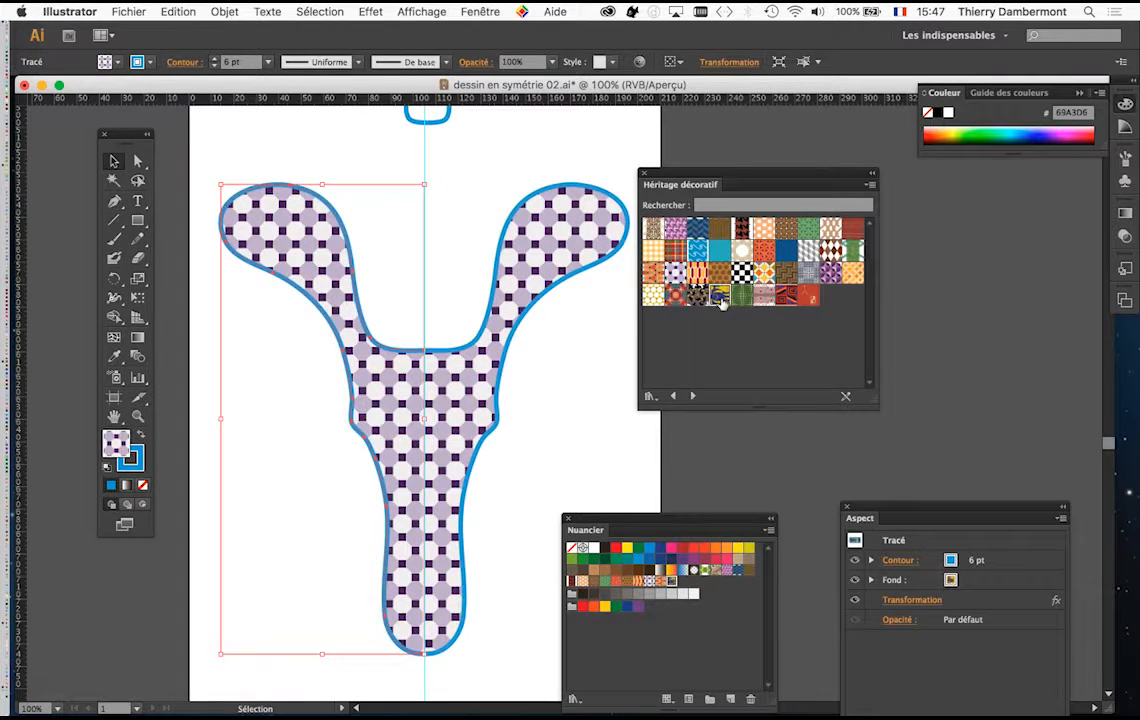
click(721, 295)
click(741, 295)
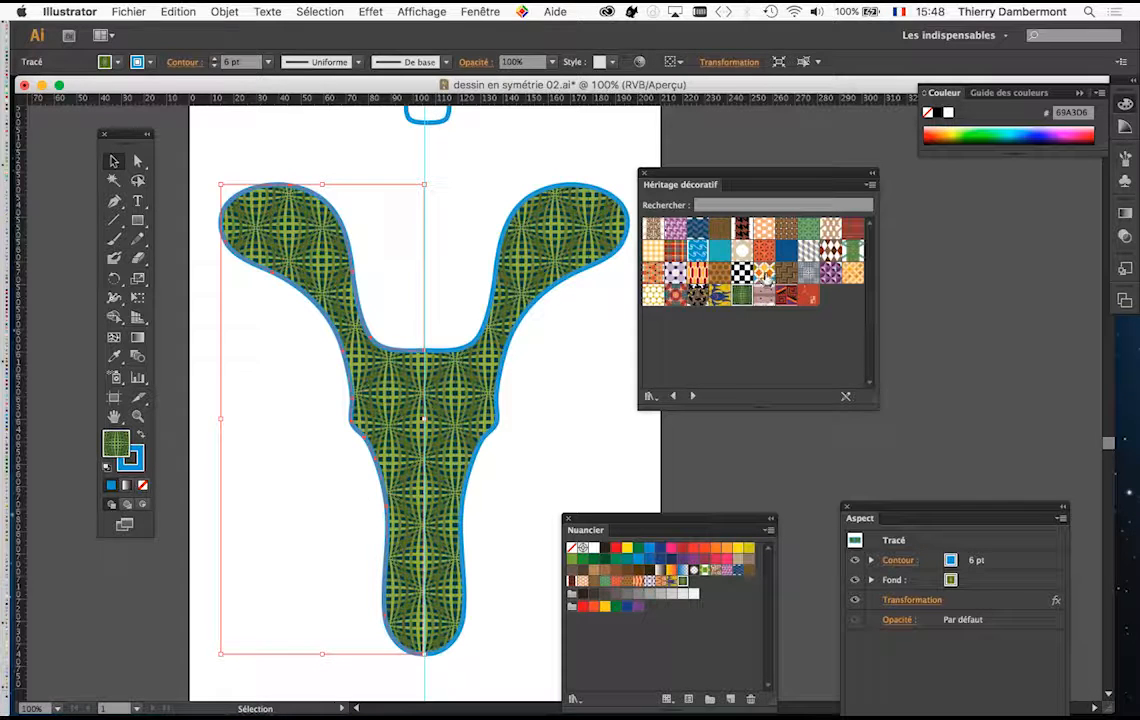
click(786, 279)
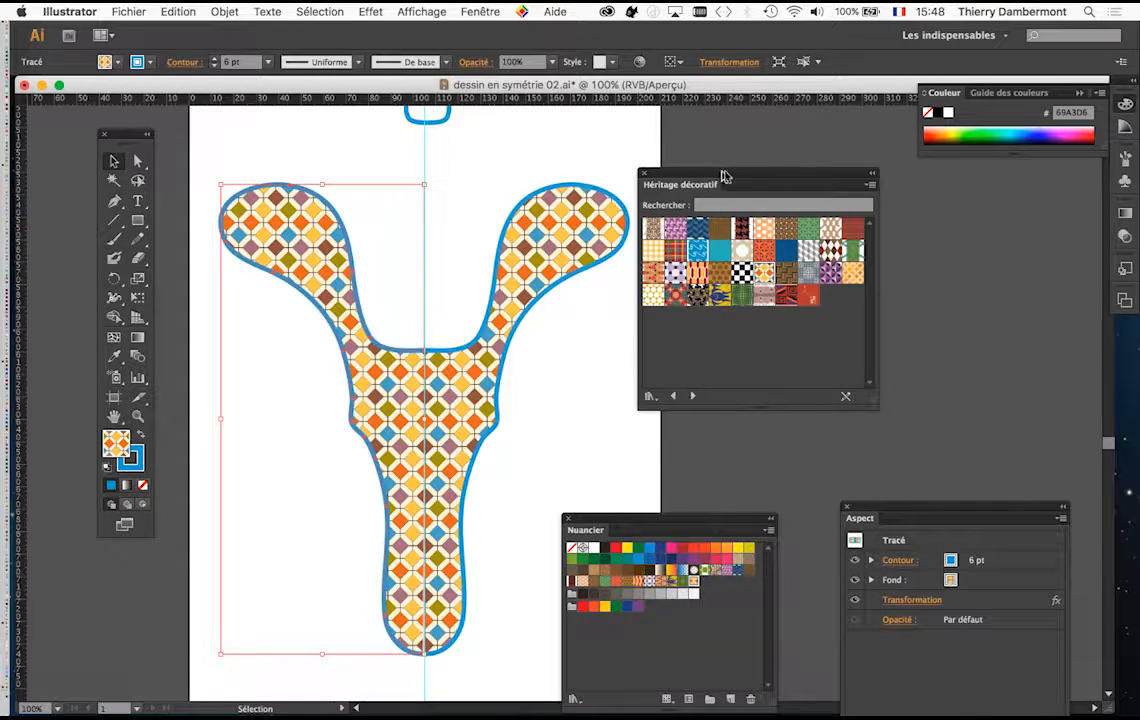
Move the Héritage décoratif library farther from the artboard and compare the blue wave and golden circle fills, ending on the multicoloured diamond pattern
drag(727, 176, 807, 180)
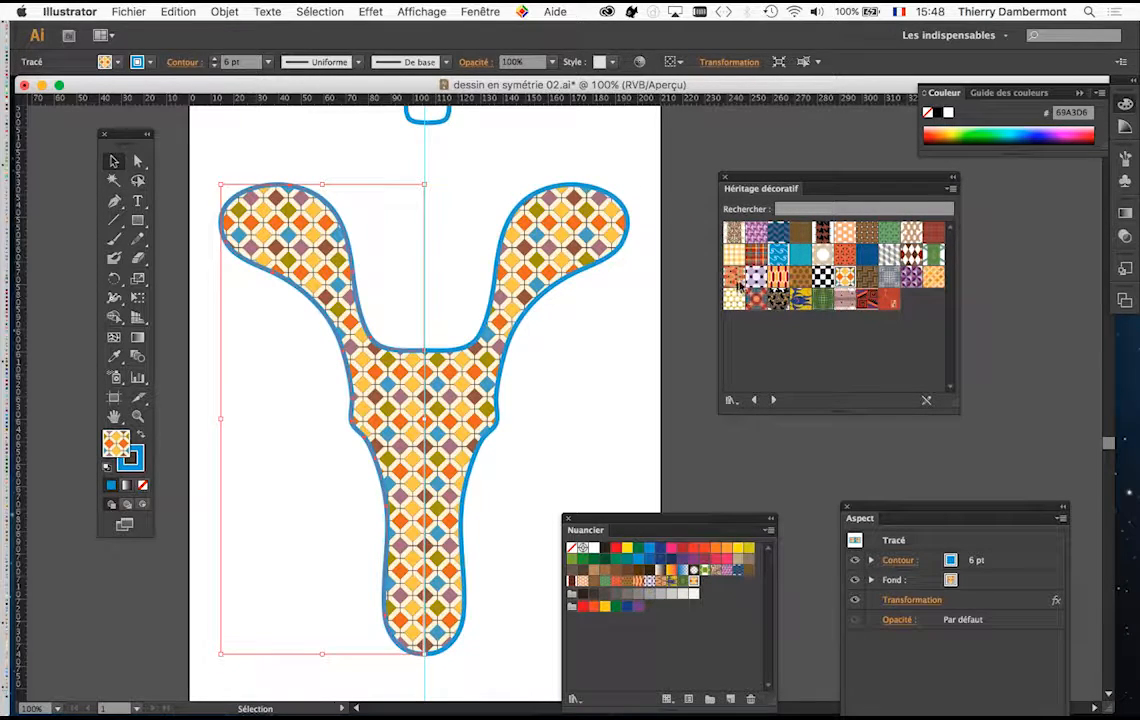
click(779, 254)
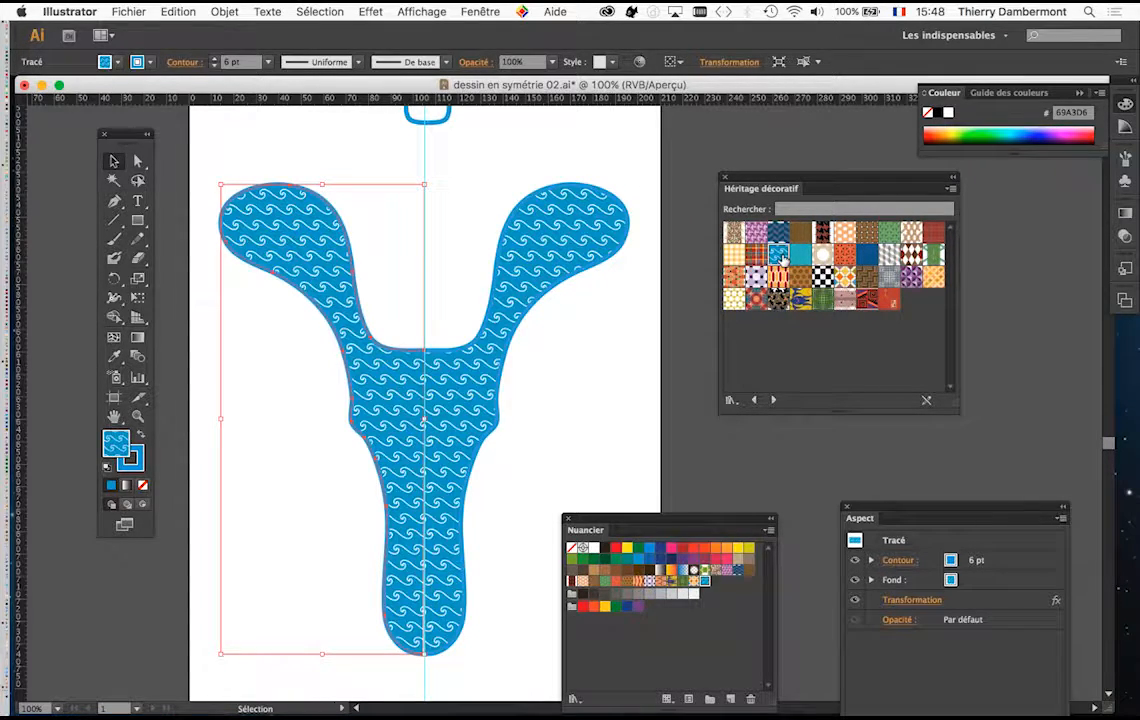
click(847, 280)
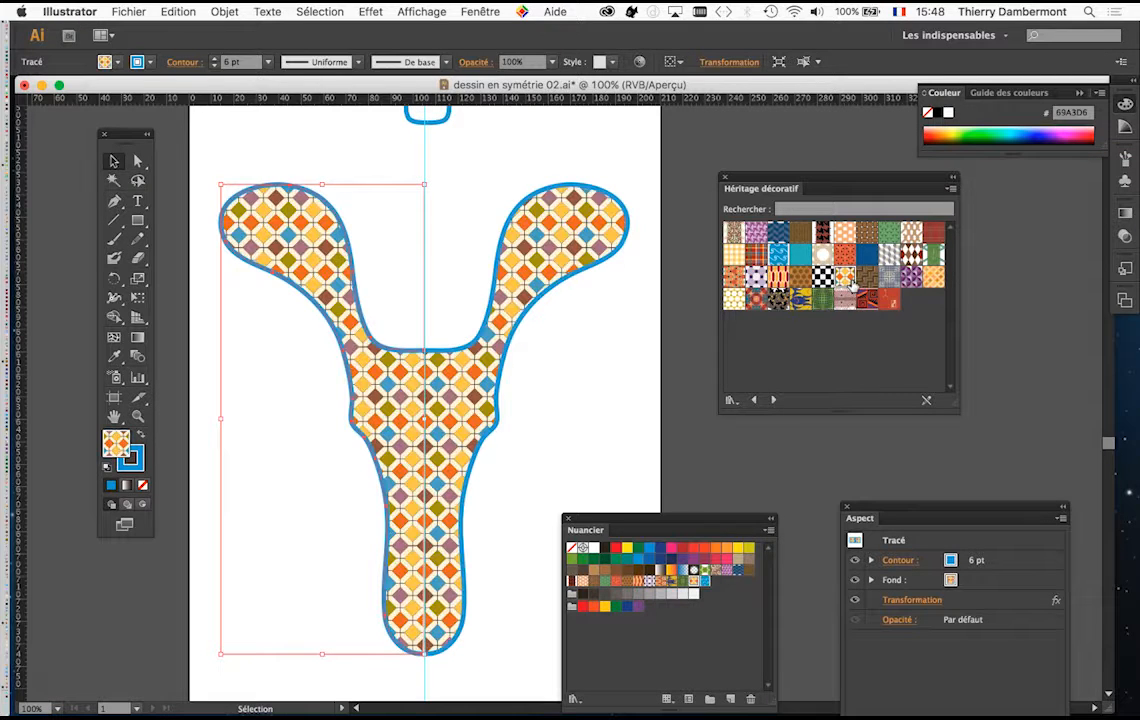
click(932, 279)
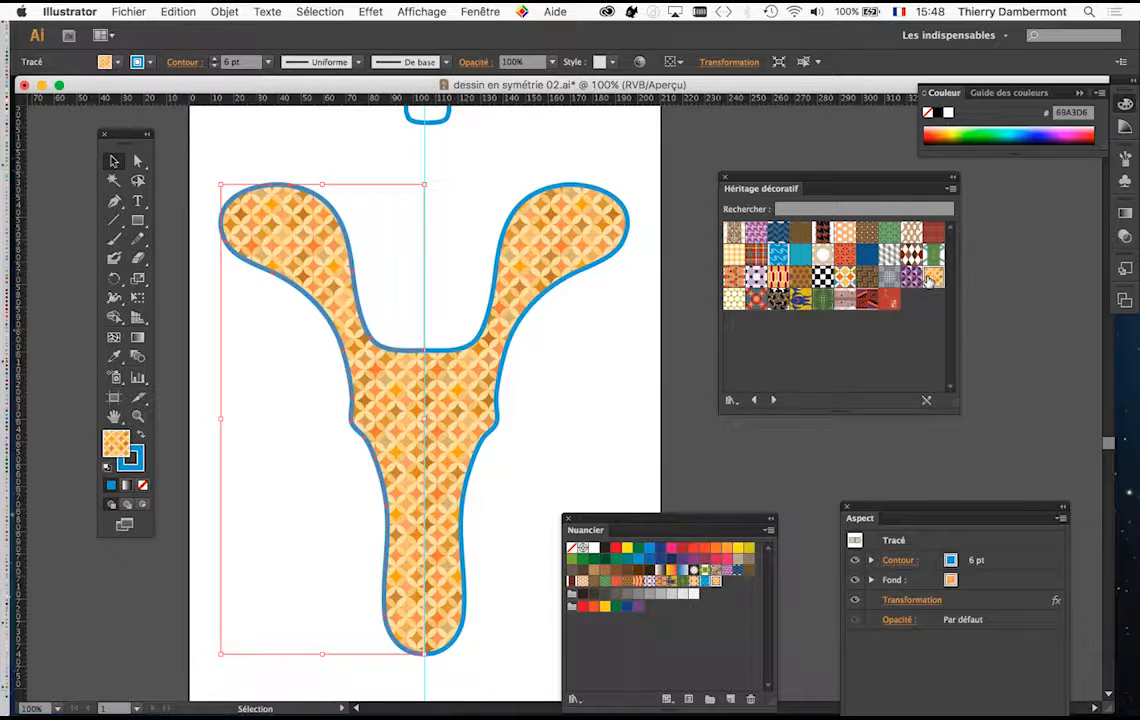
drag(760, 188, 852, 188)
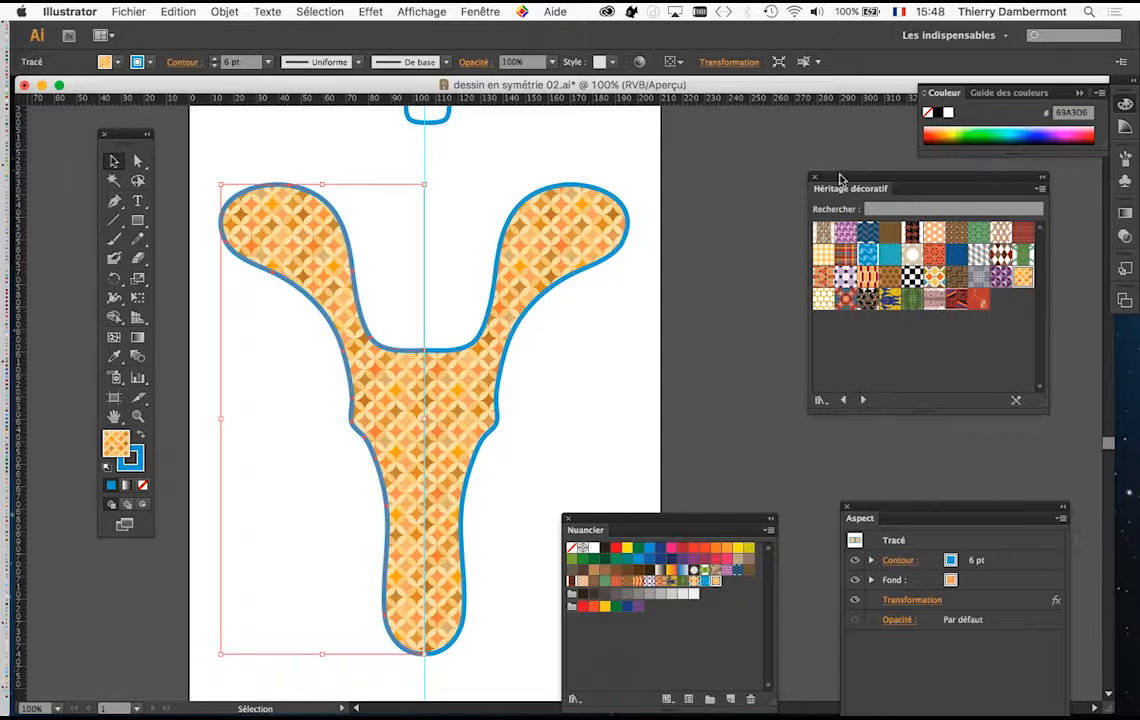
click(938, 280)
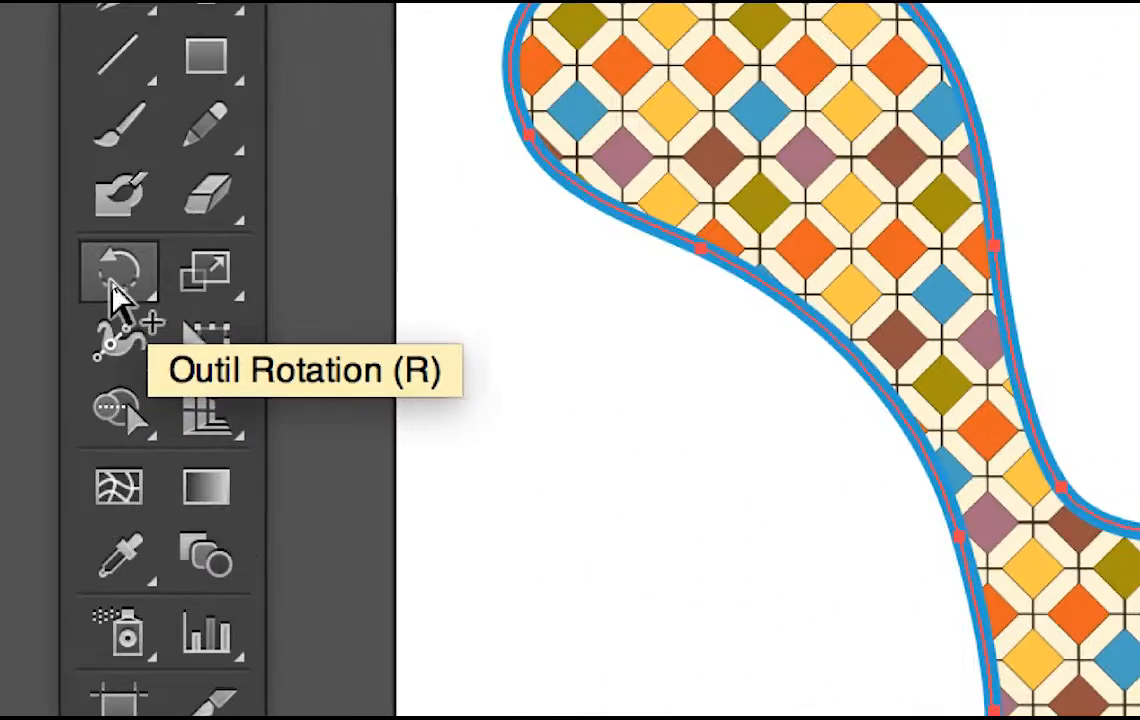
click(113, 281)
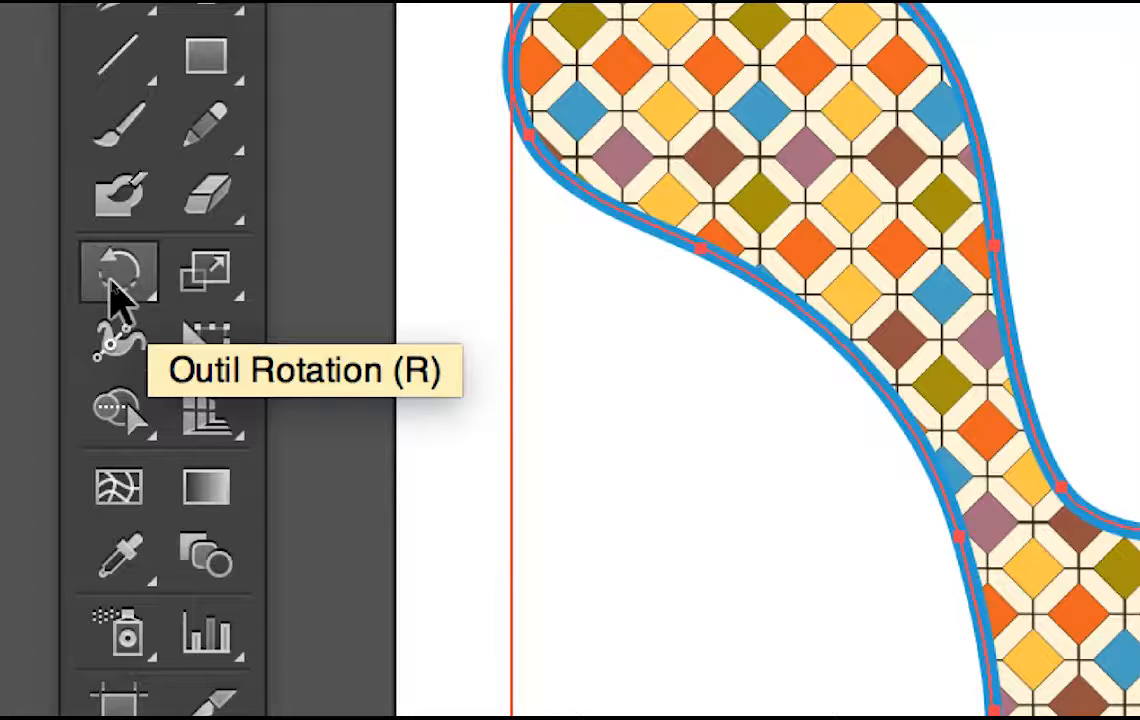
click(112, 282)
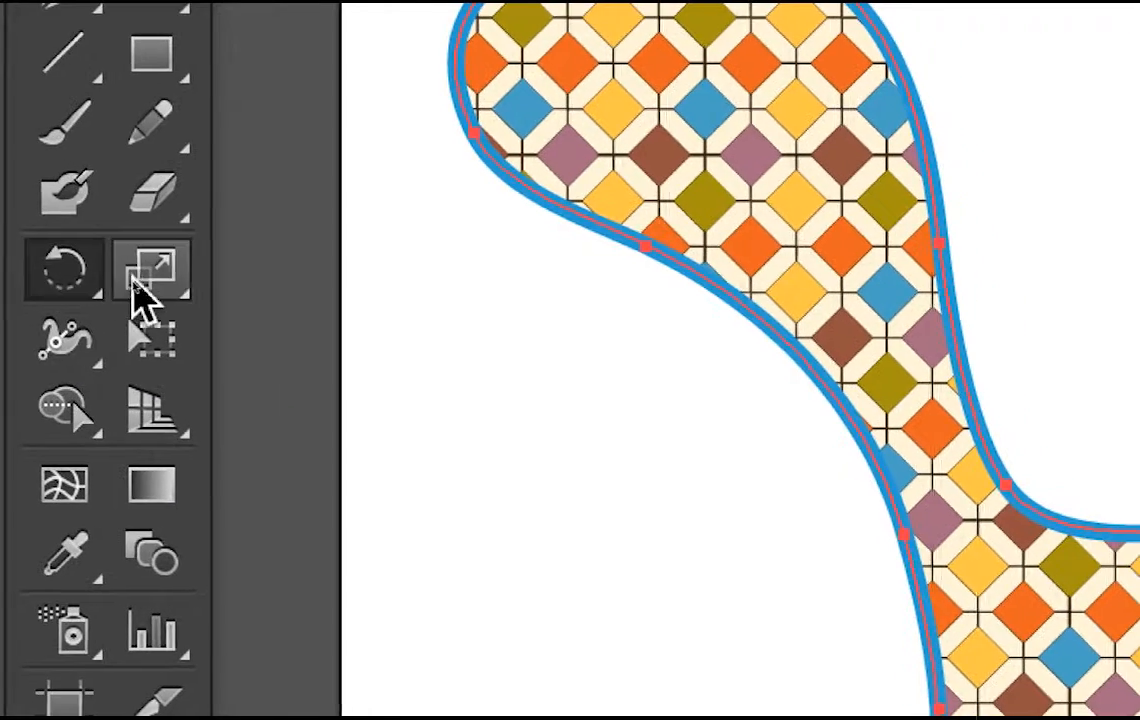
click(191, 289)
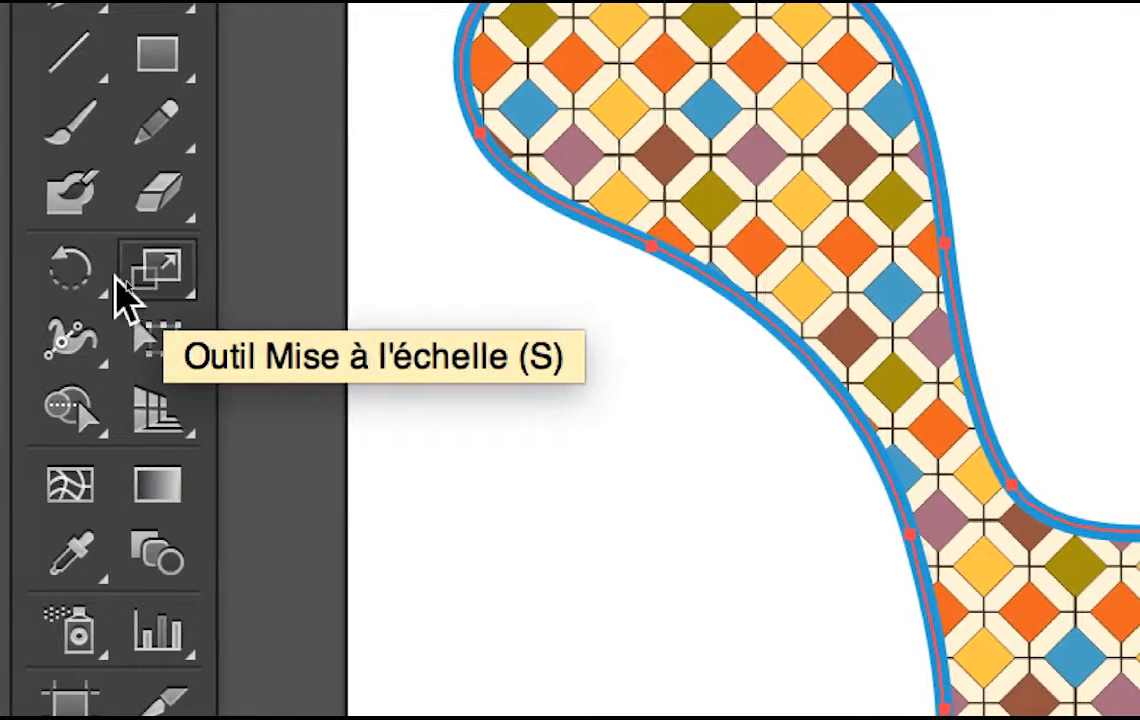
click(49, 283)
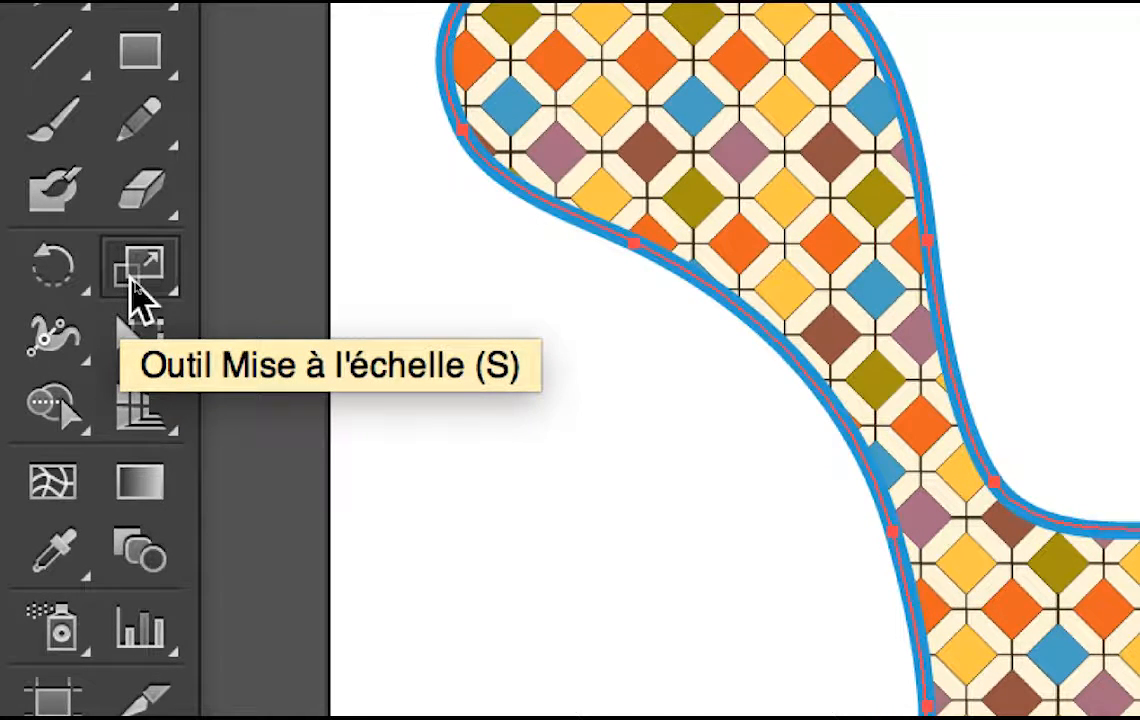
Open the Scale settings for the outline, restrict the transformation to patterns without transforming objects, and enable the preview
click(131, 281)
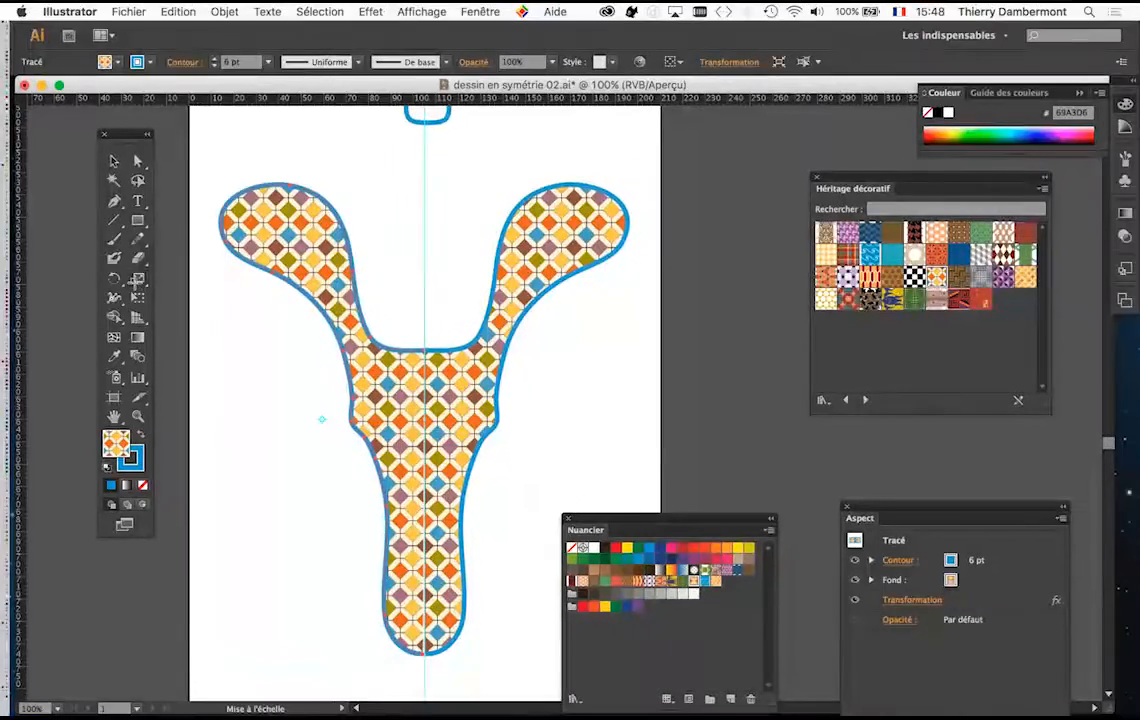
key(super+a)
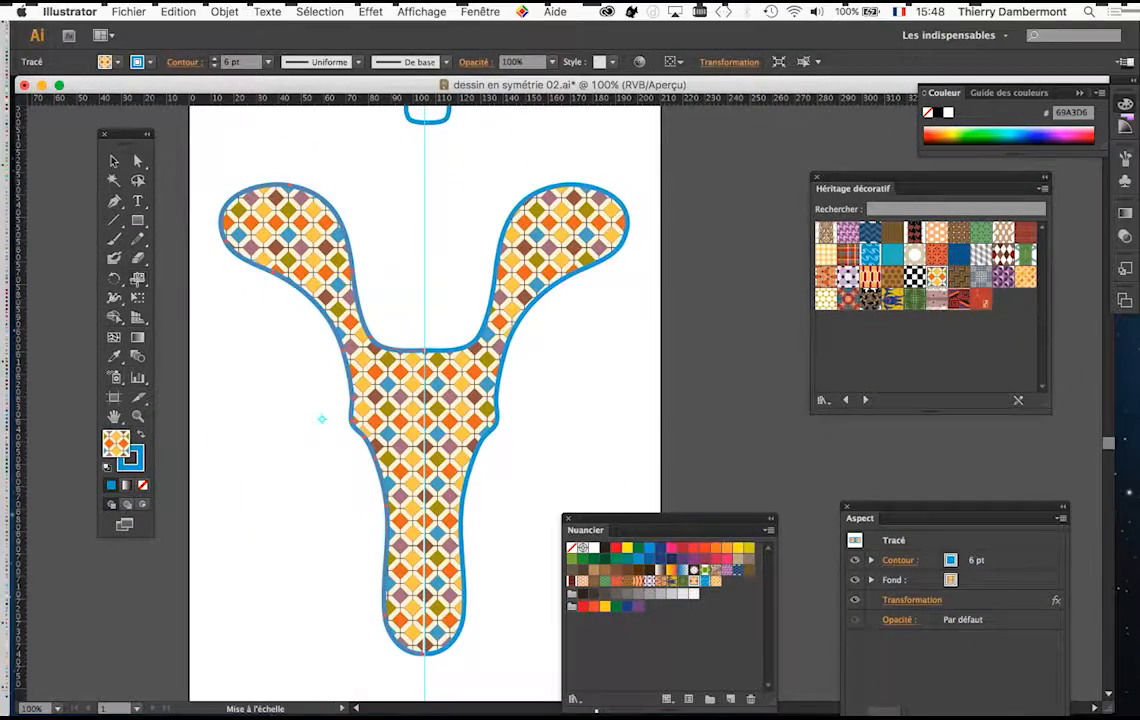
double_click(138, 280)
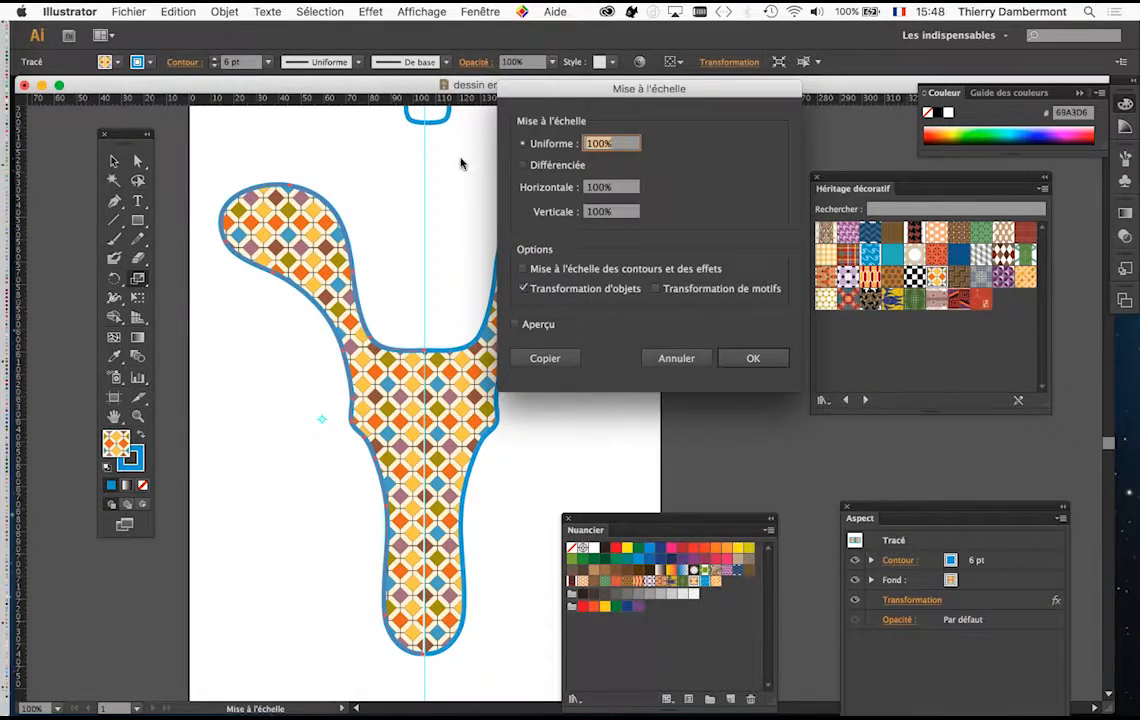
drag(542, 108, 695, 109)
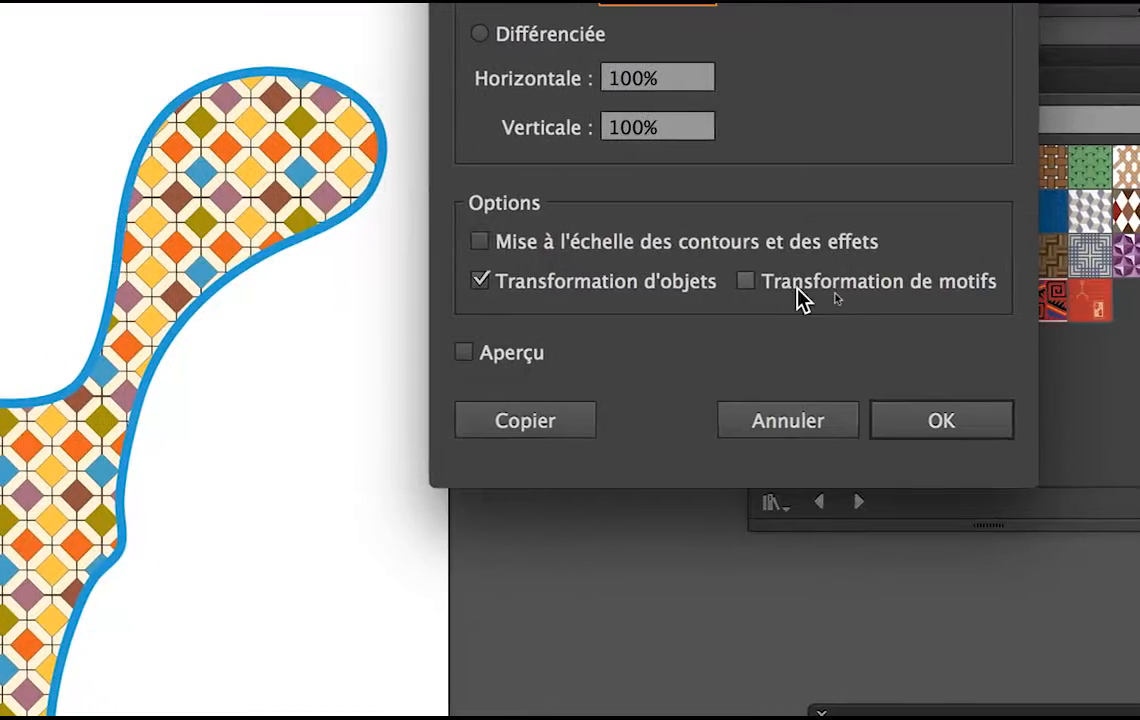
click(801, 288)
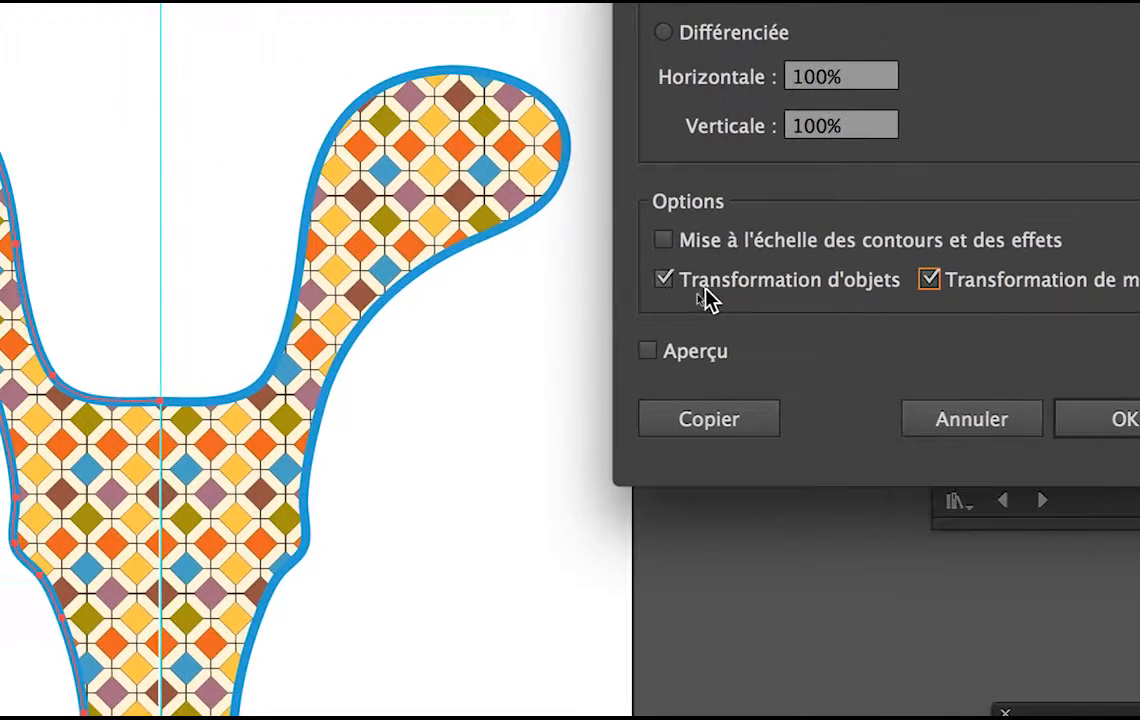
click(703, 287)
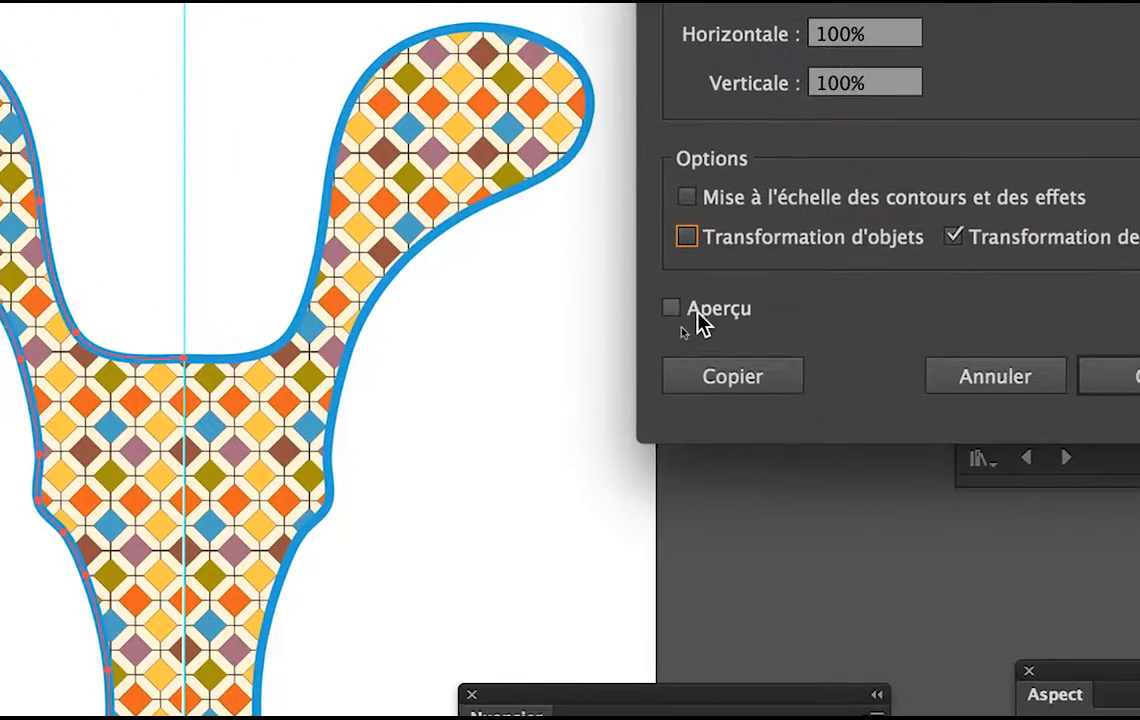
click(697, 312)
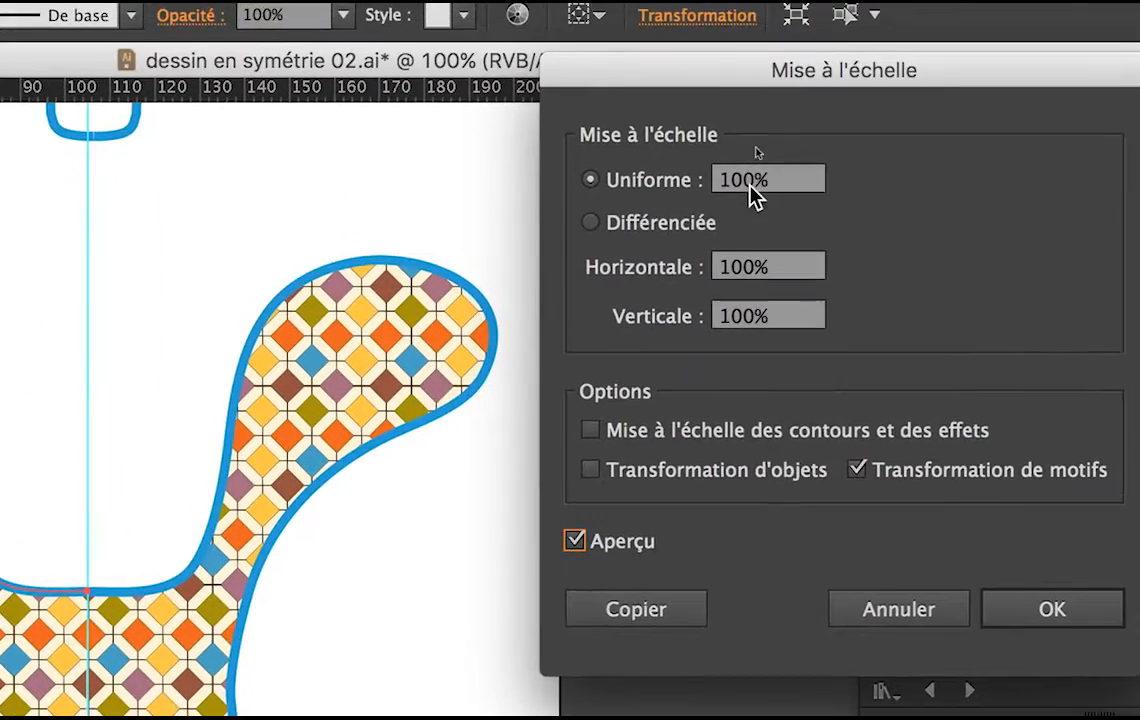
Try uniform scales of 200% and 50% on the outline's diamond pattern
click(768, 66)
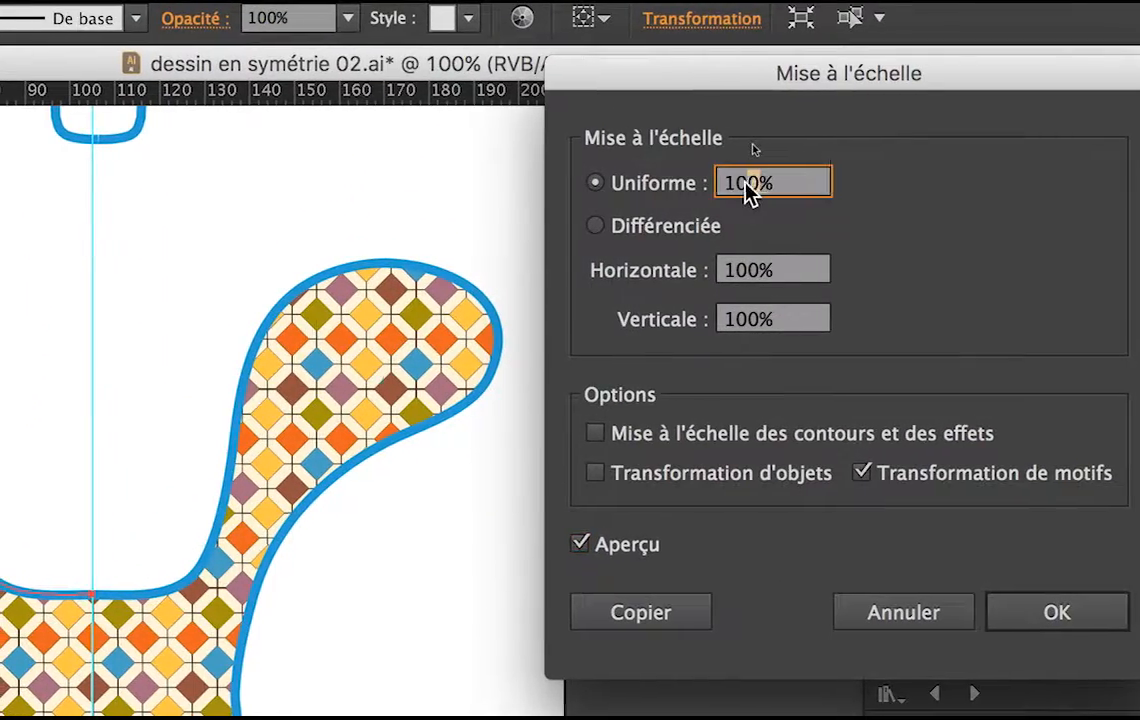
drag(750, 190, 720, 183)
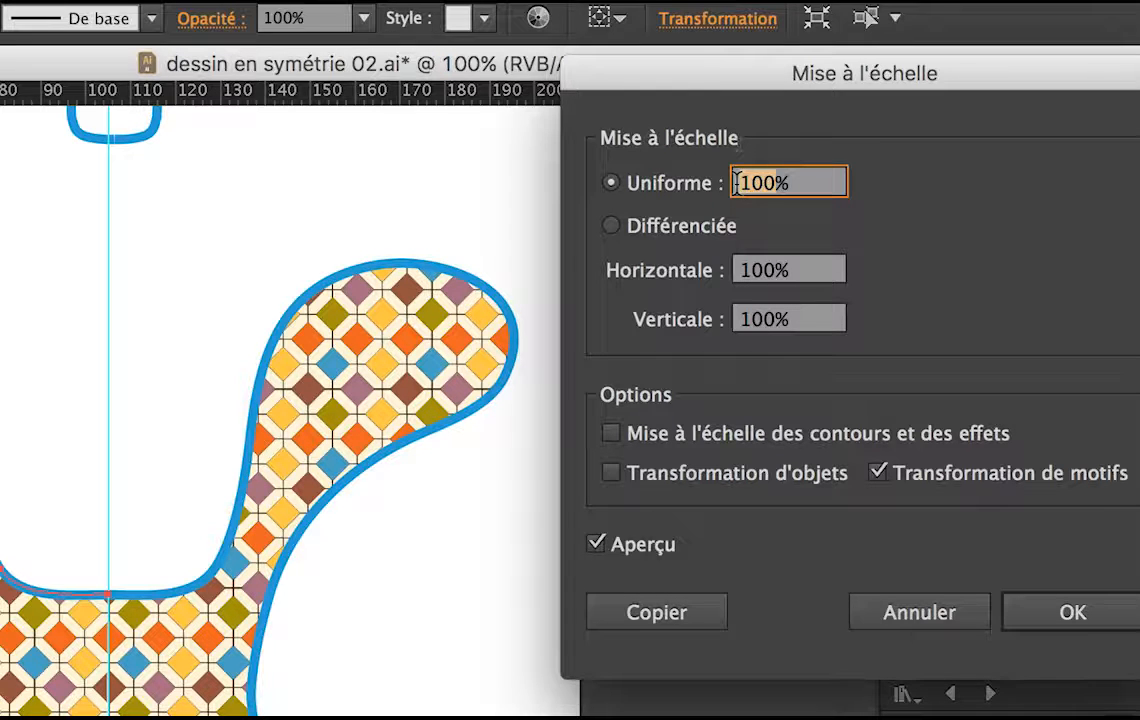
text(200)
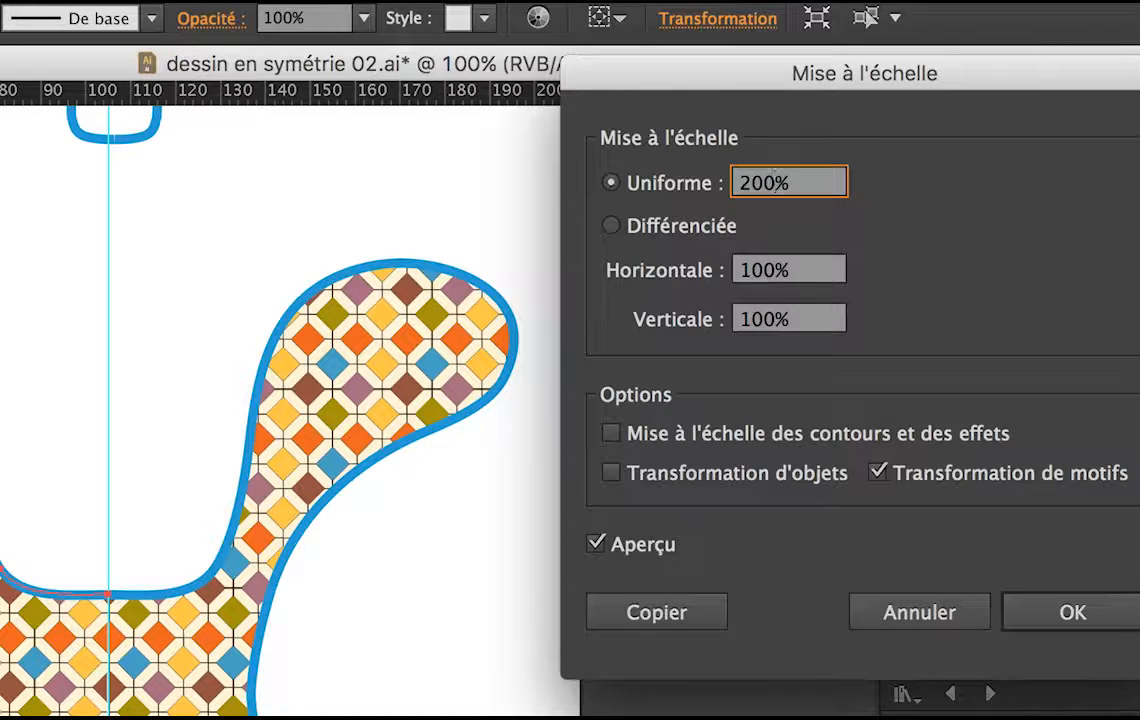
key(Tab)
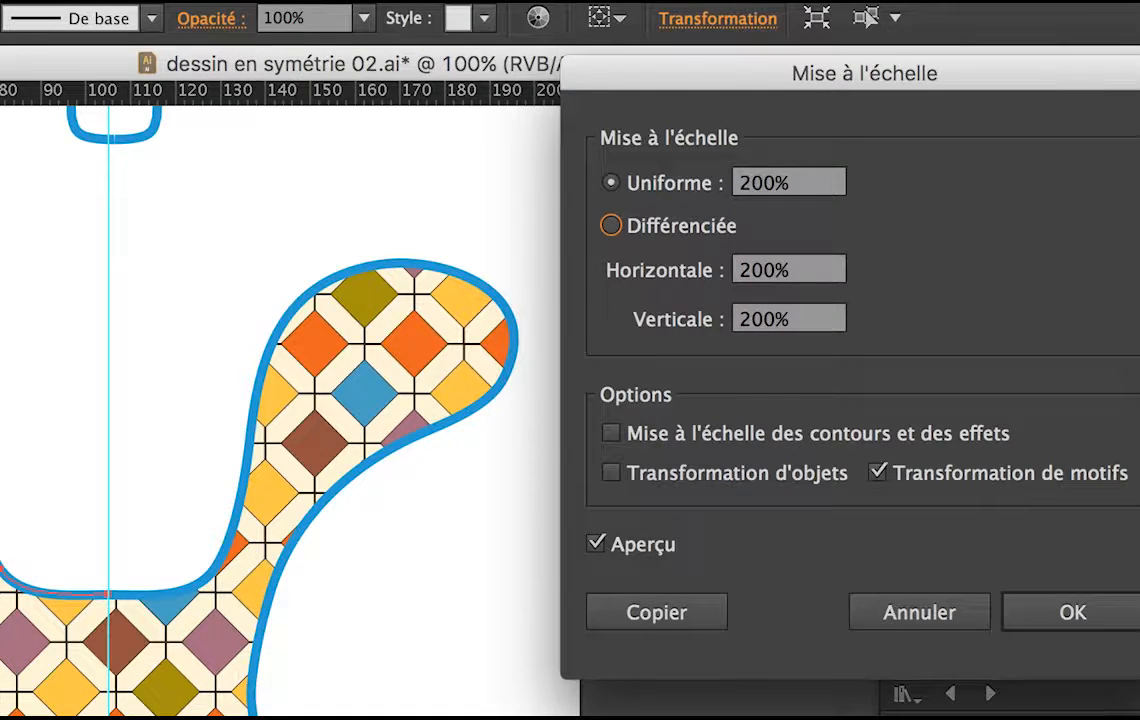
click(756, 182)
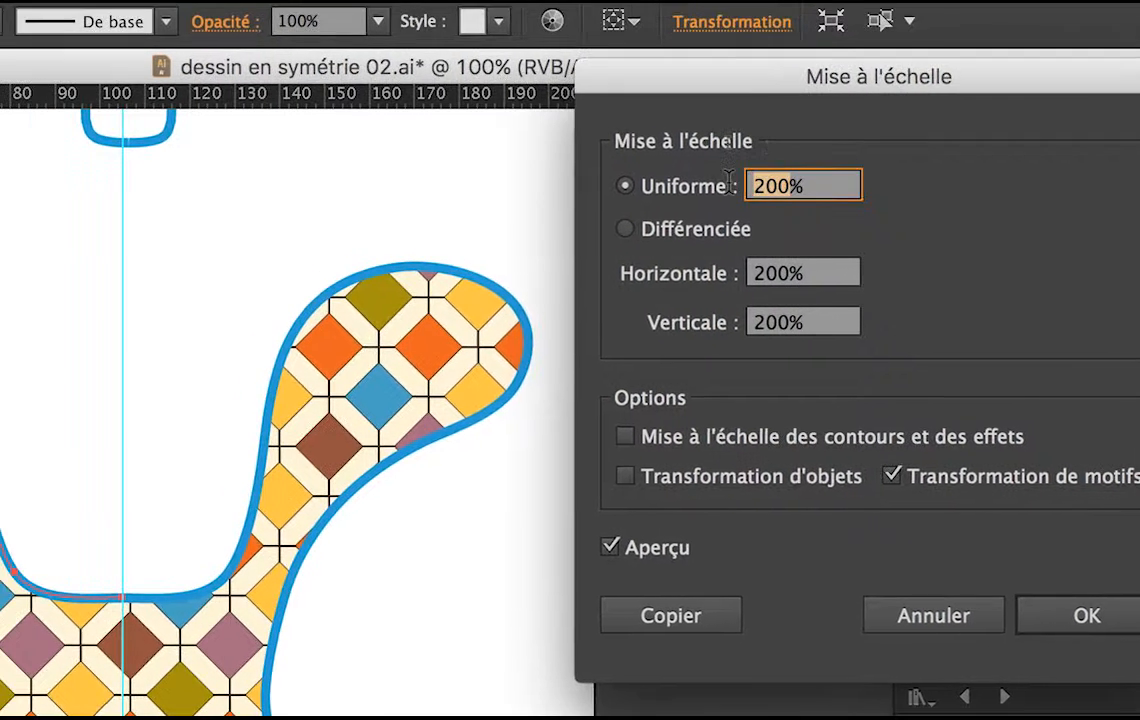
text(50)
key(Tab)
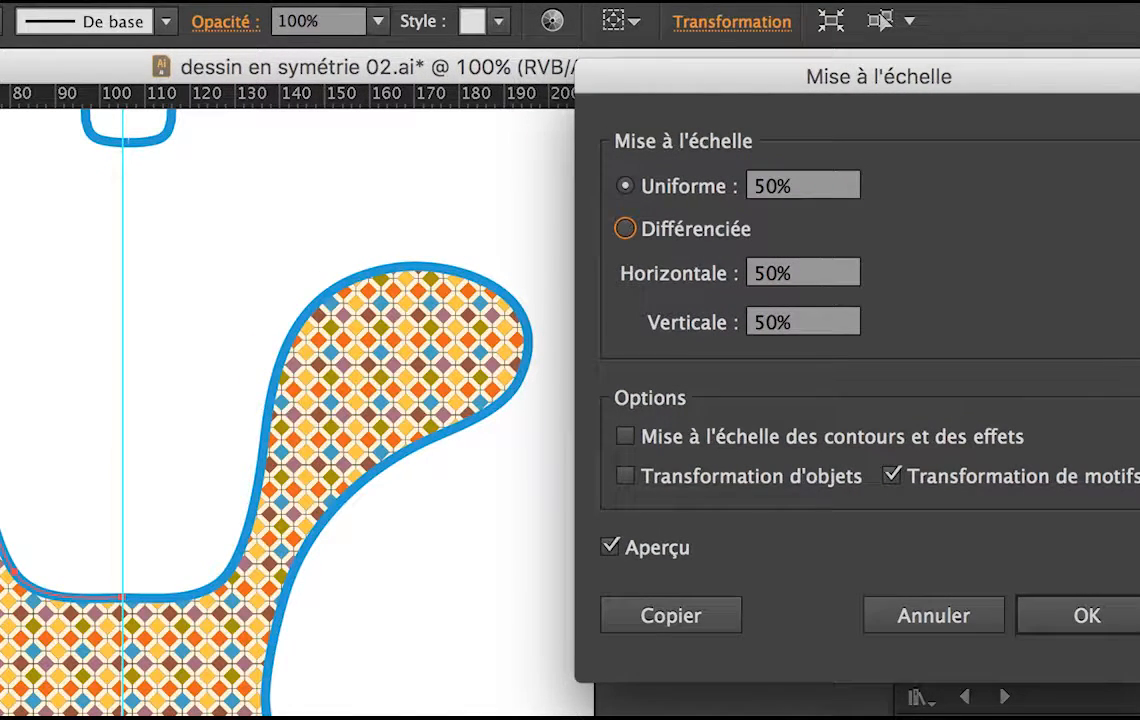
Scale the outline's diamond pattern uniformly to 200% and apply the transformation
click(771, 187)
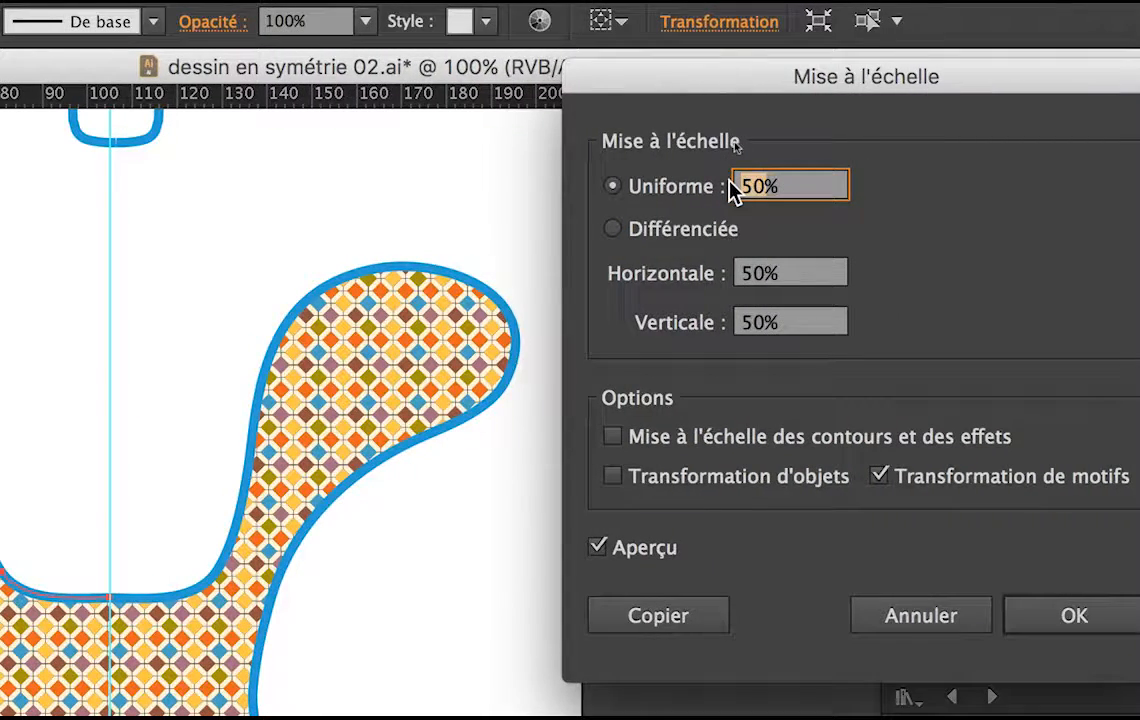
text(200)
key(Tab)
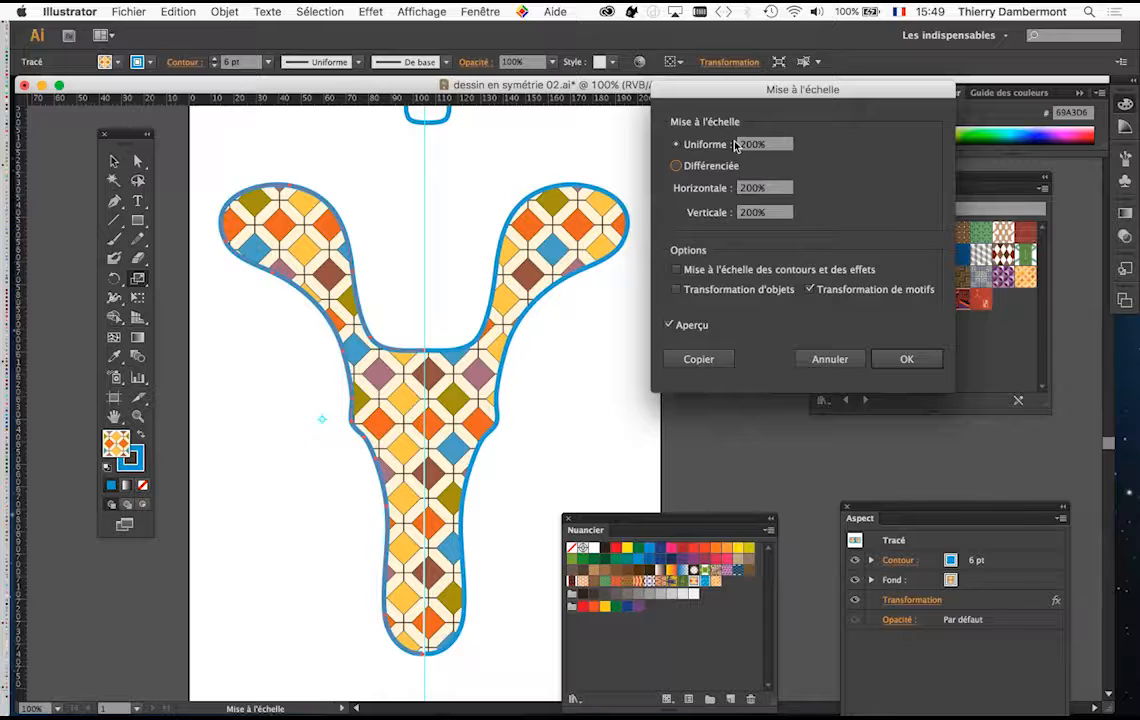
click(922, 357)
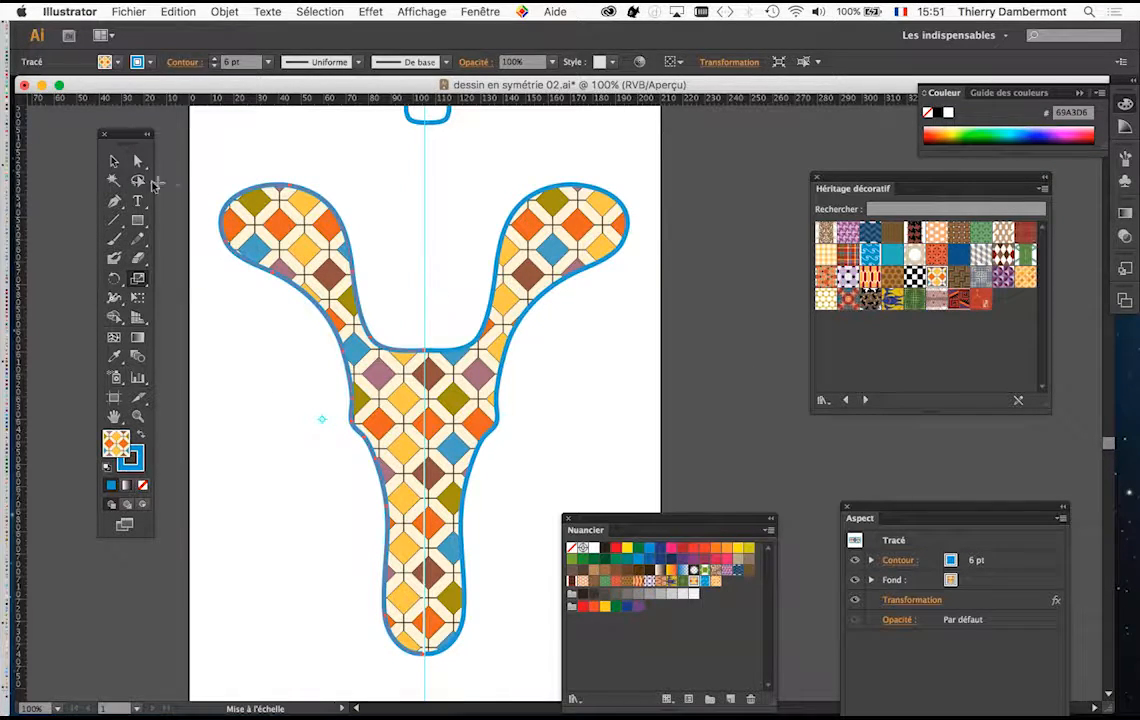
Rotate only the diamond pattern inside the outline by 77°, previewing it with the dialog clear of the drawing, and apply the rotation
click(114, 160)
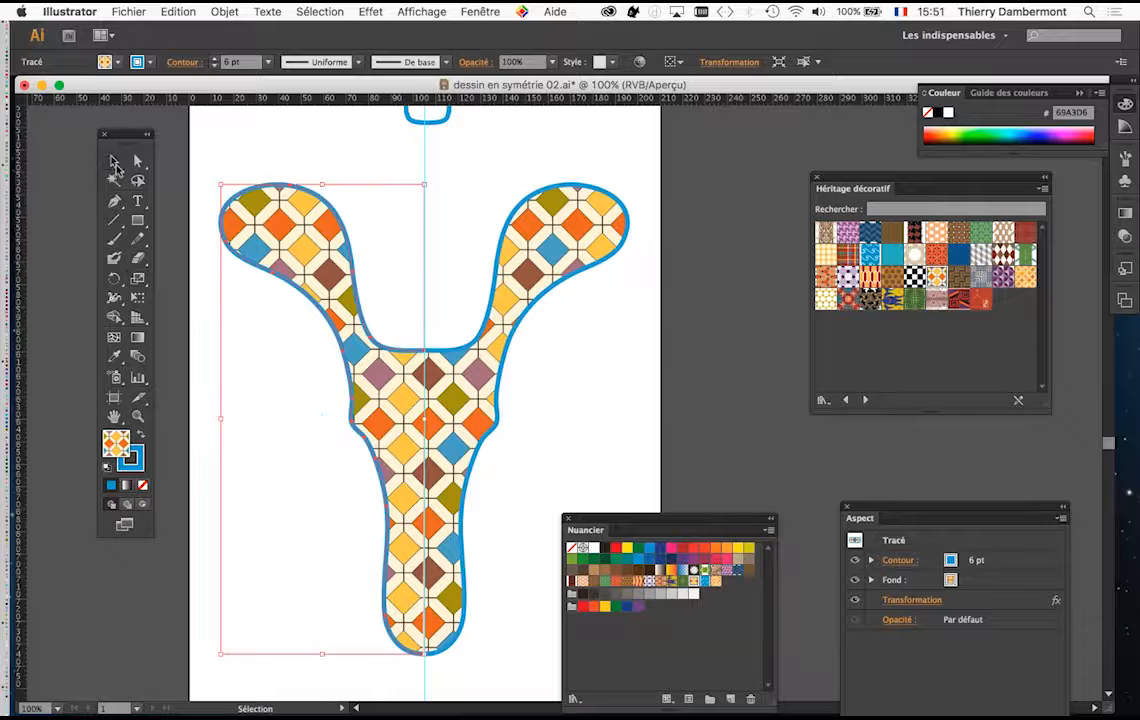
click(330, 180)
click(328, 200)
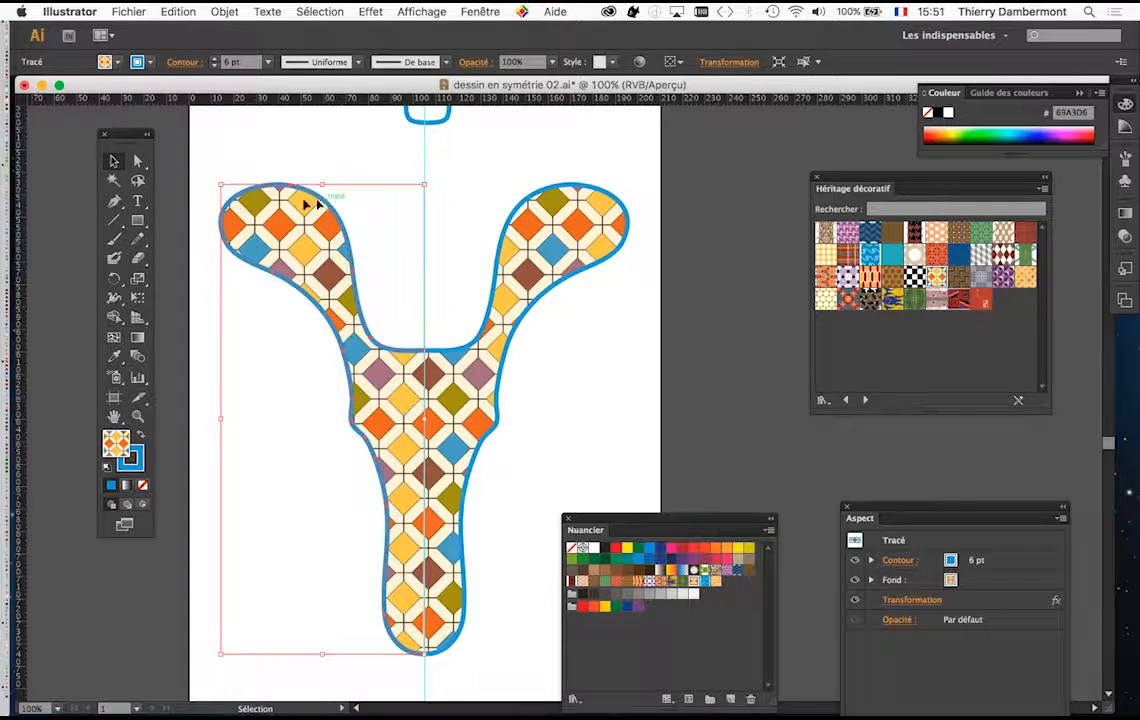
click(114, 280)
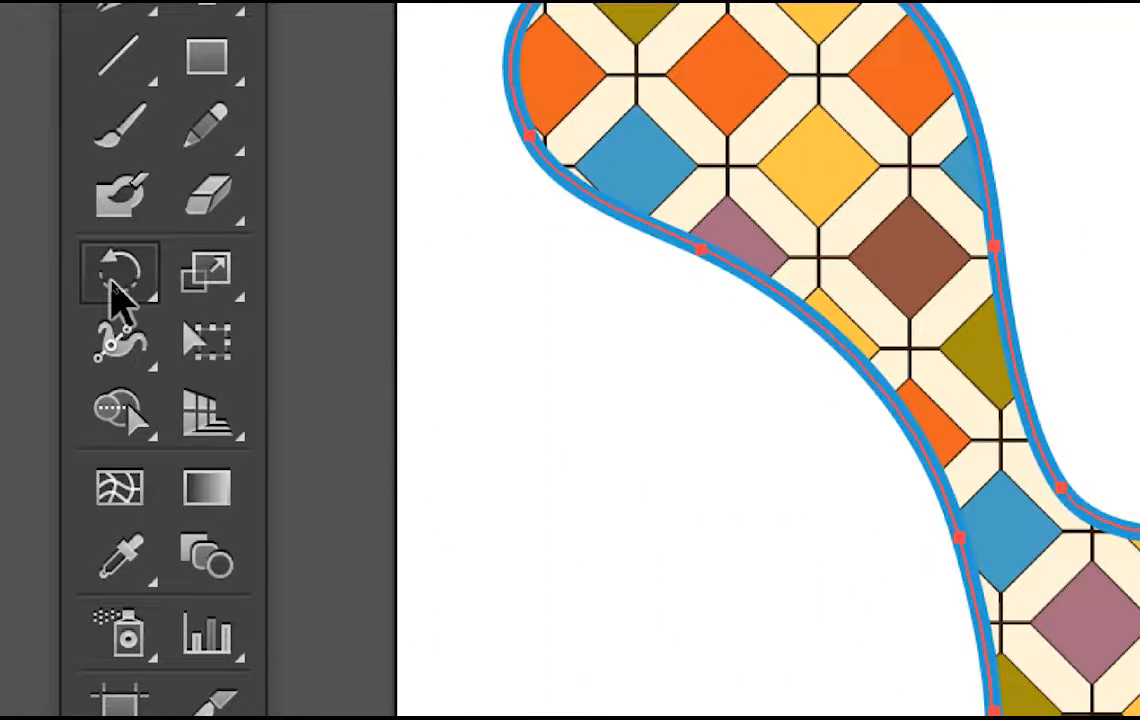
double_click(112, 283)
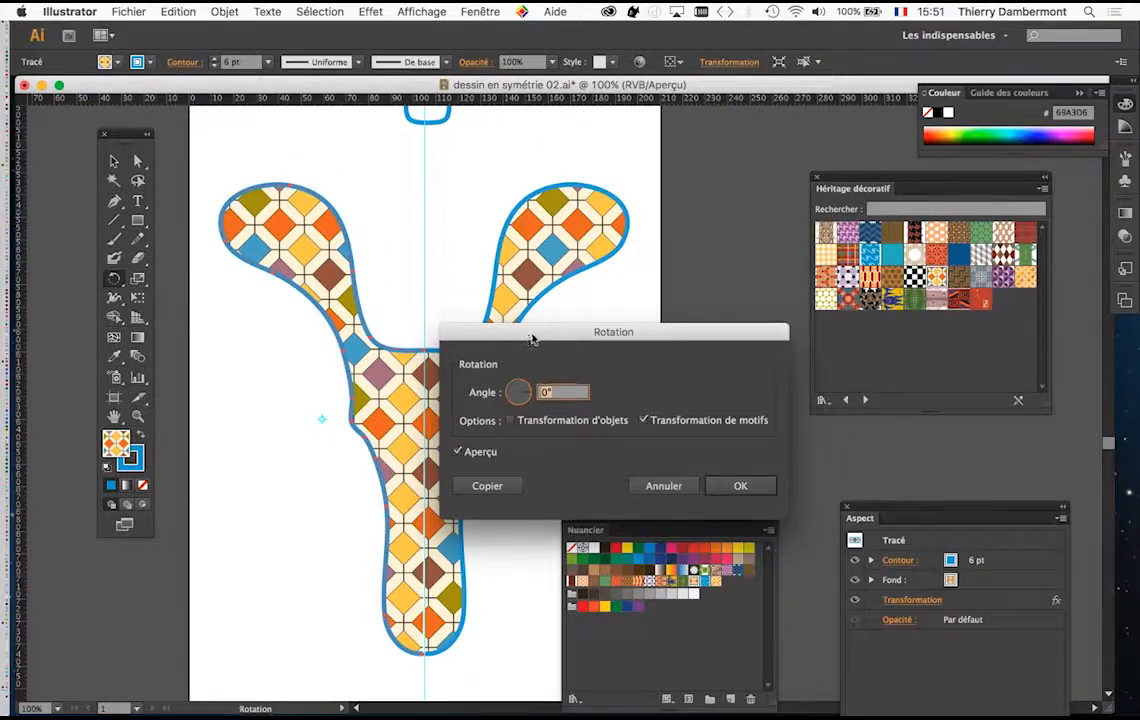
drag(534, 334, 732, 194)
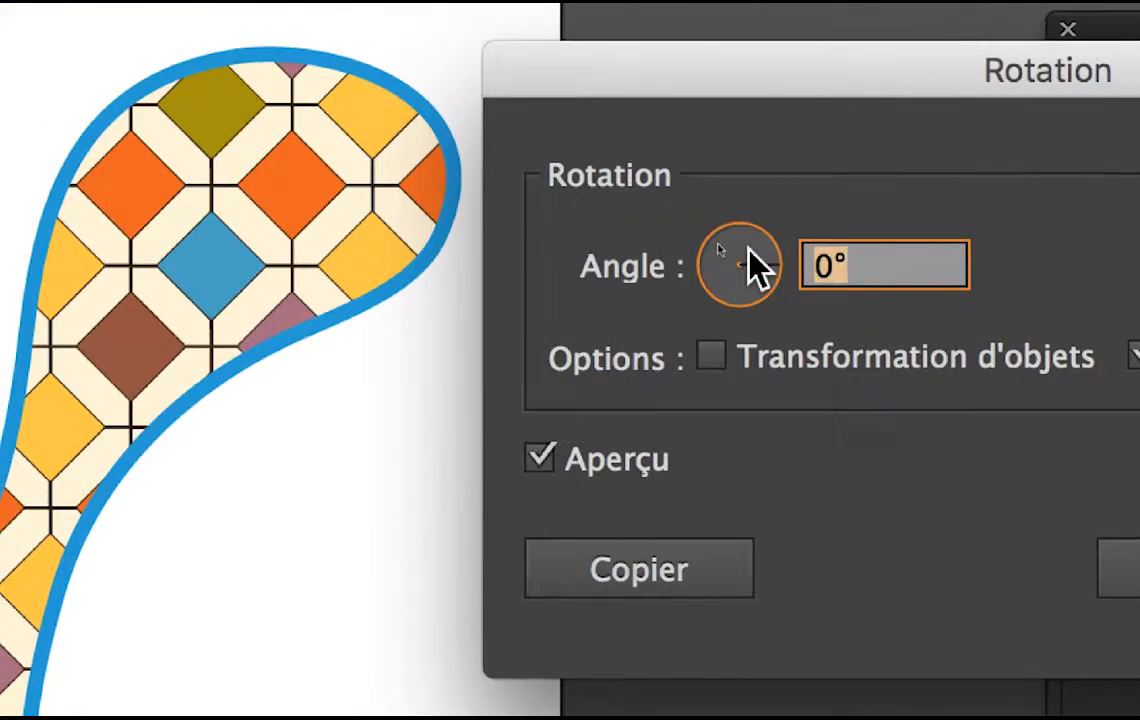
click(715, 232)
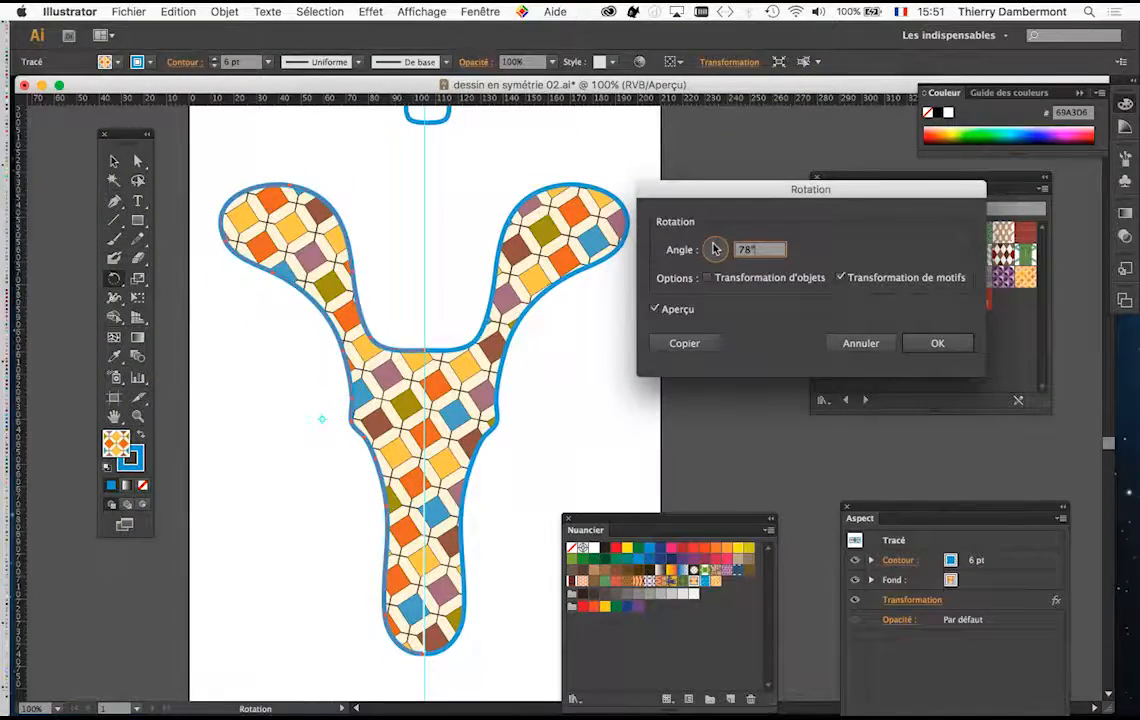
mouse_move(715, 249)
mouse_down()
mouse_move(708, 259)
mouse_move(723, 256)
mouse_move(718, 244)
mouse_up()
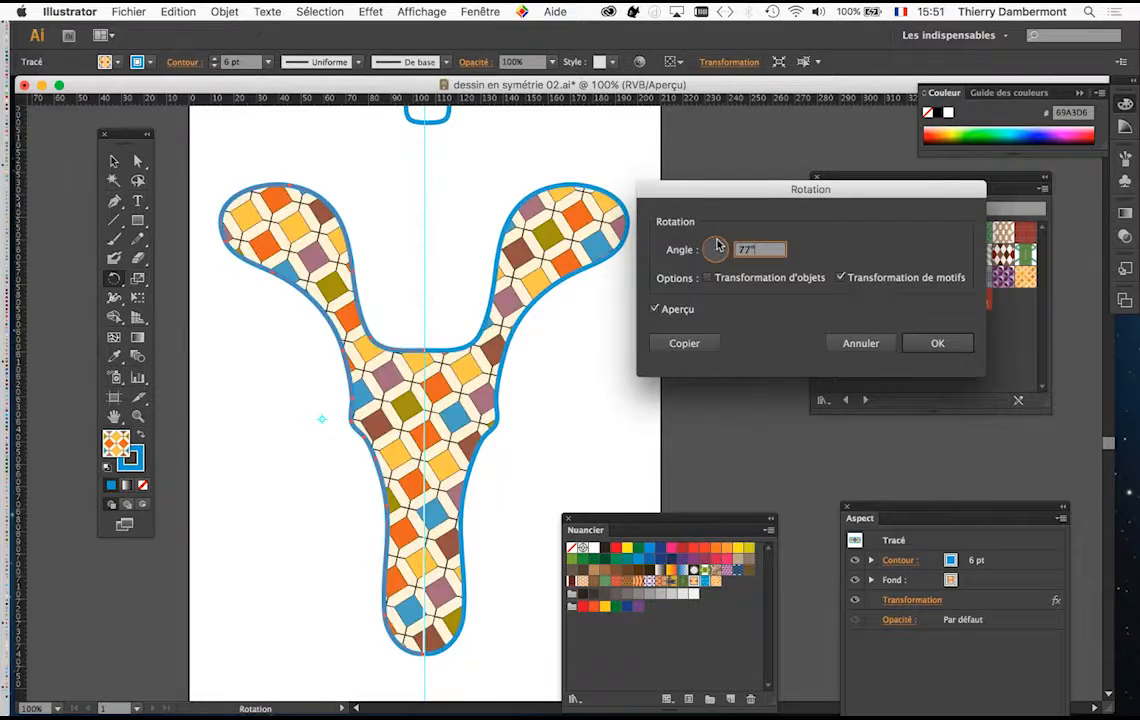
click(930, 344)
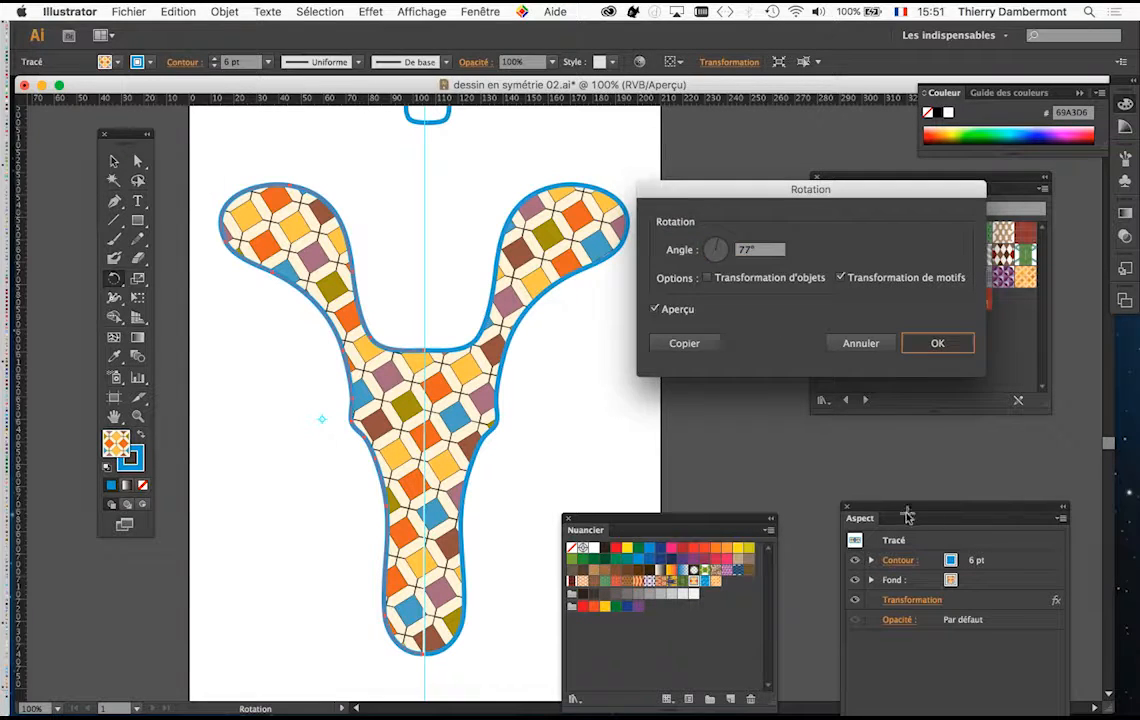
Save the drawing as a new version named dessin en symétrie 03.ai in the premier jour AI - SESSION 2 folder
scroll(524, 381, down, 1)
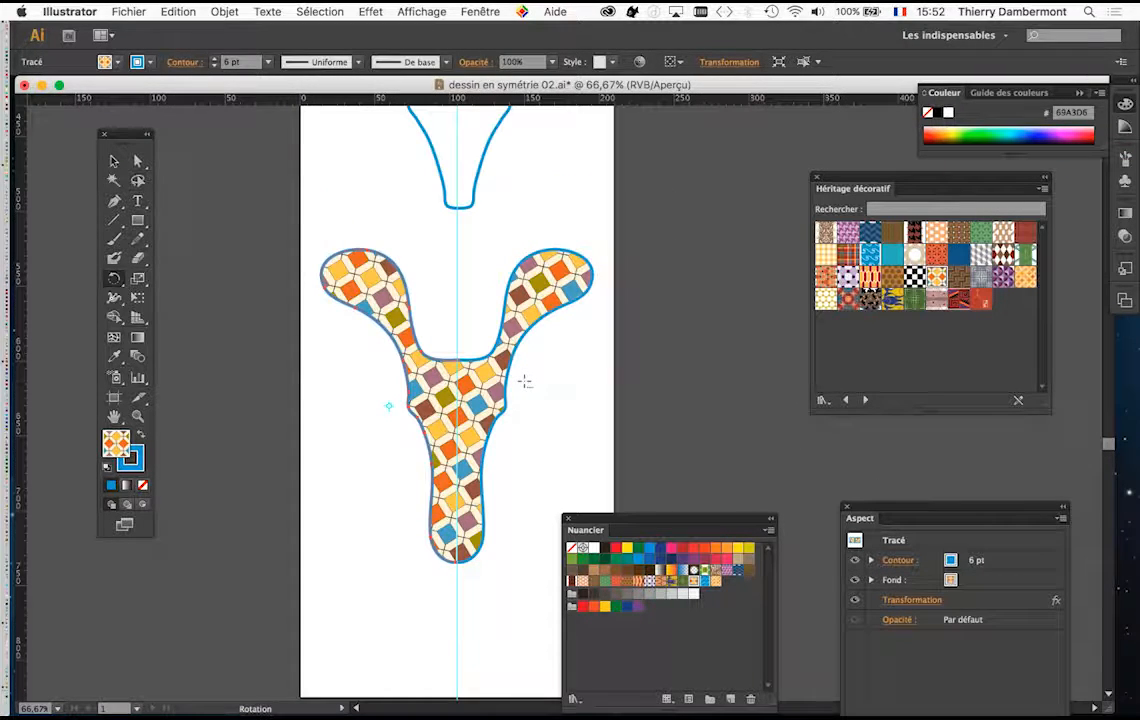
click(128, 11)
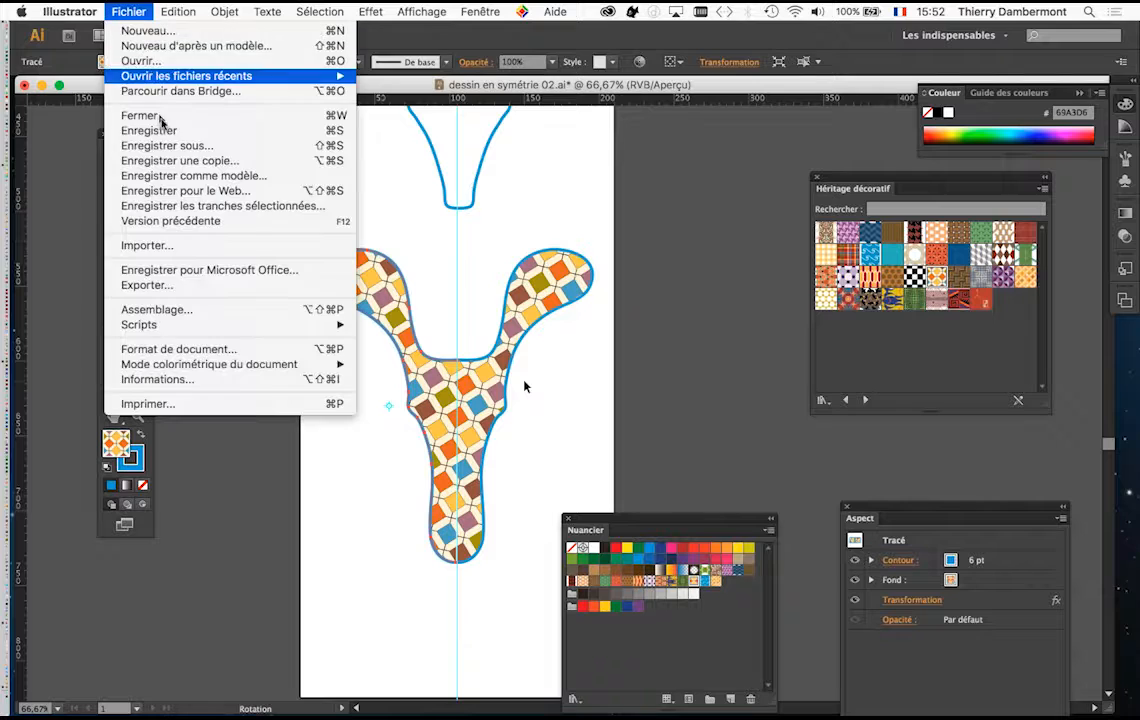
click(173, 147)
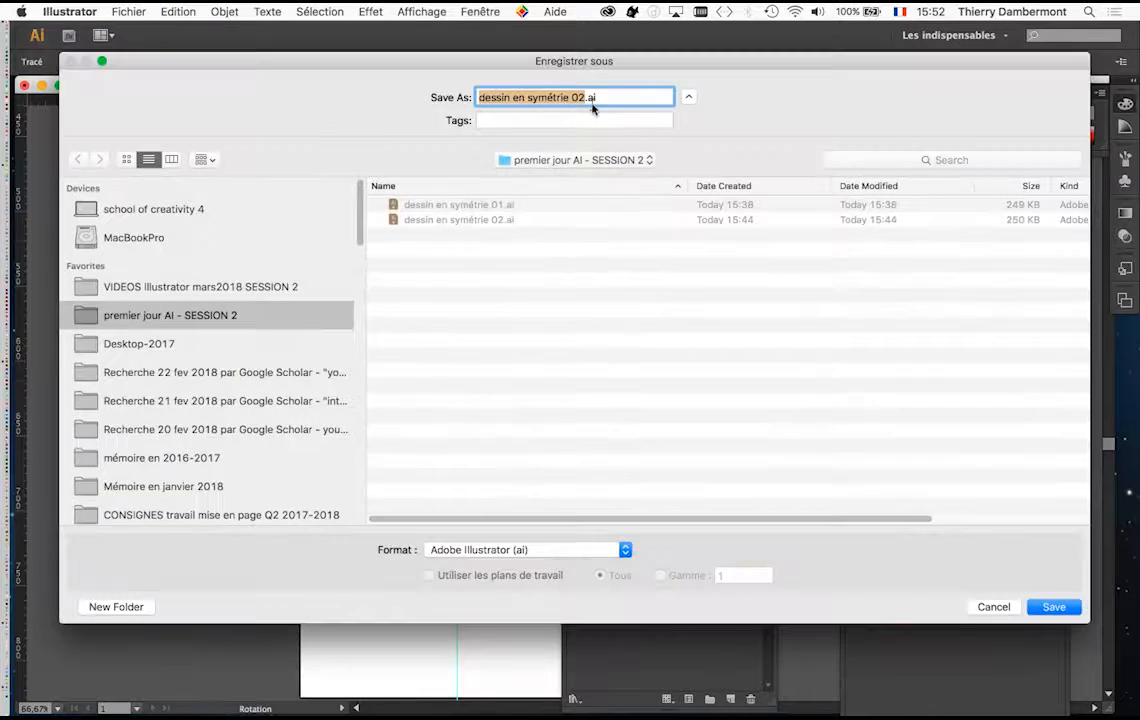
click(585, 97)
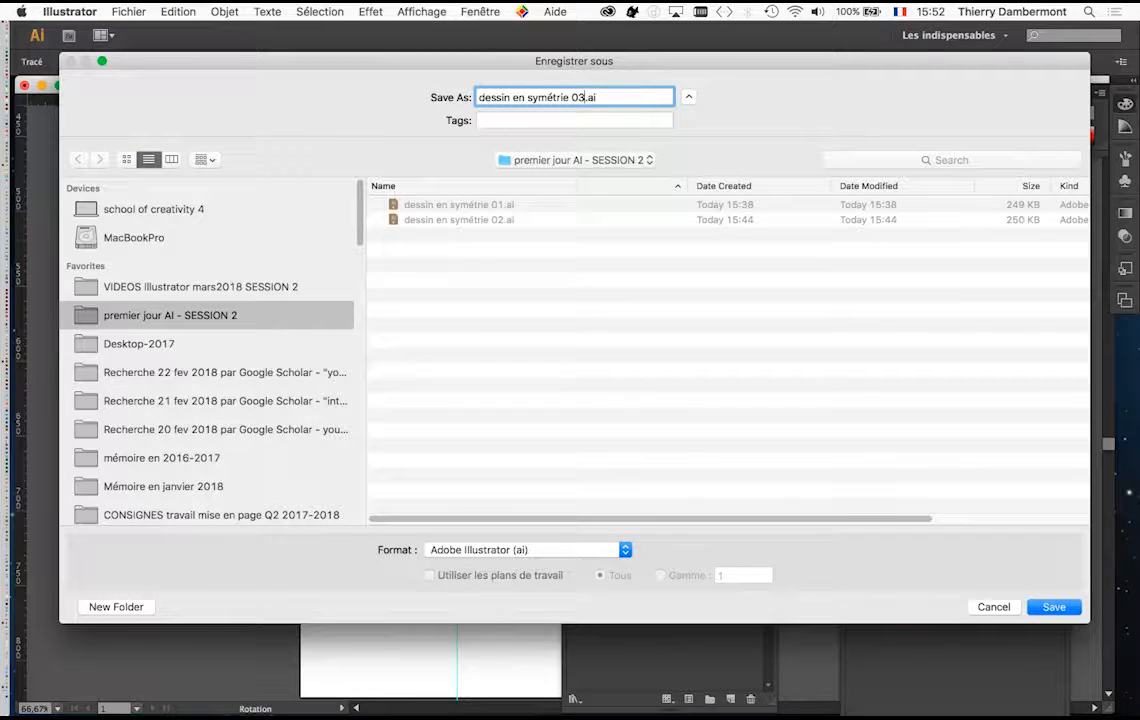
click(1062, 608)
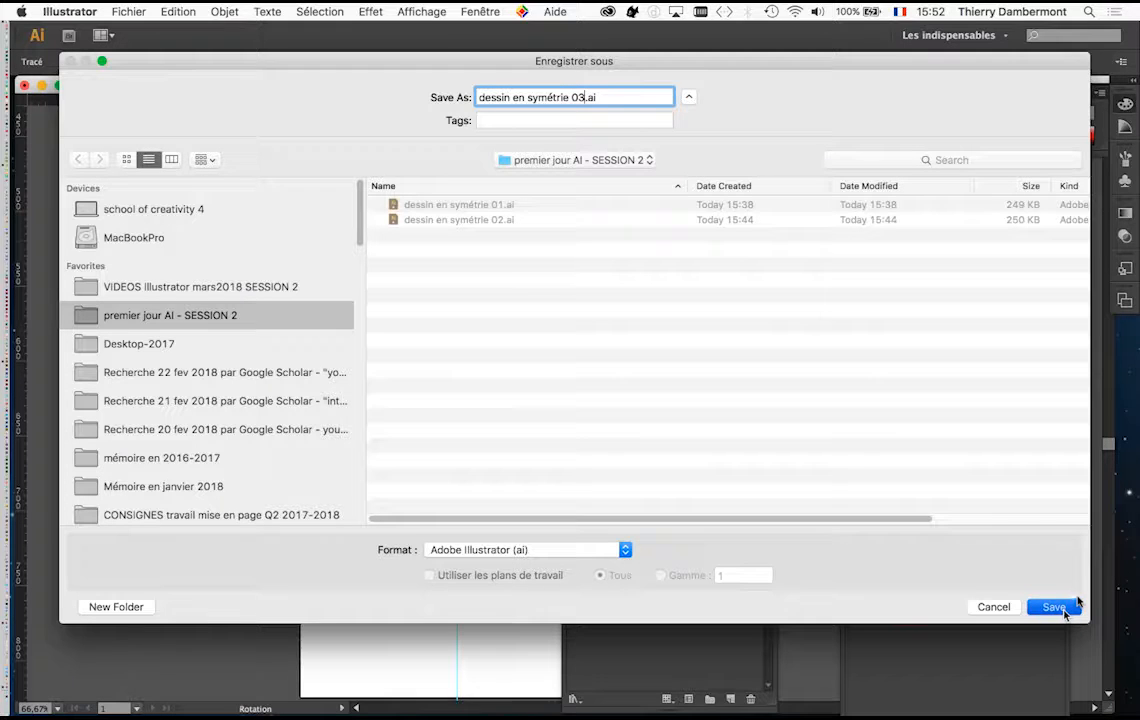